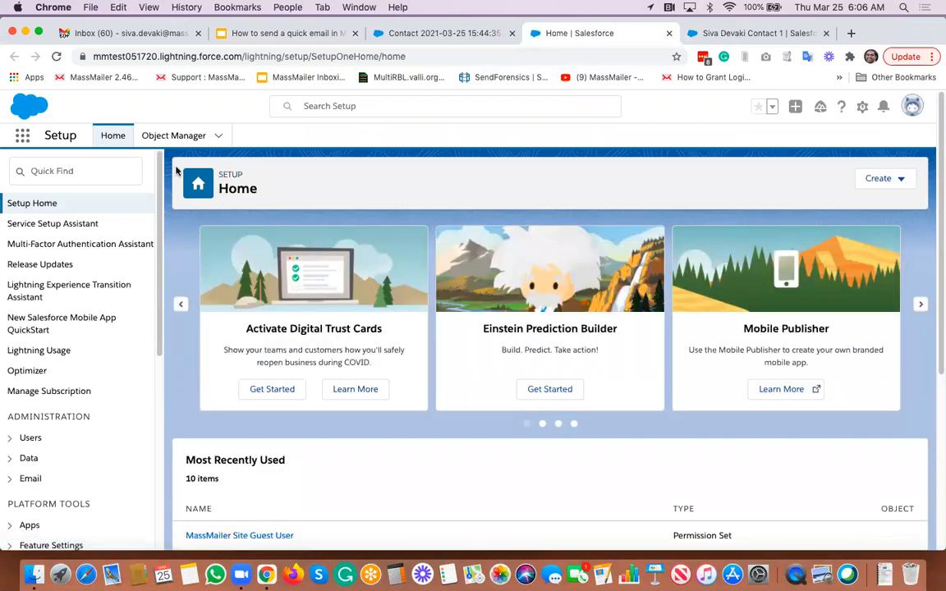
Find the Contact object in the Object Manager by filtering for "conta" and open it.
click(173, 135)
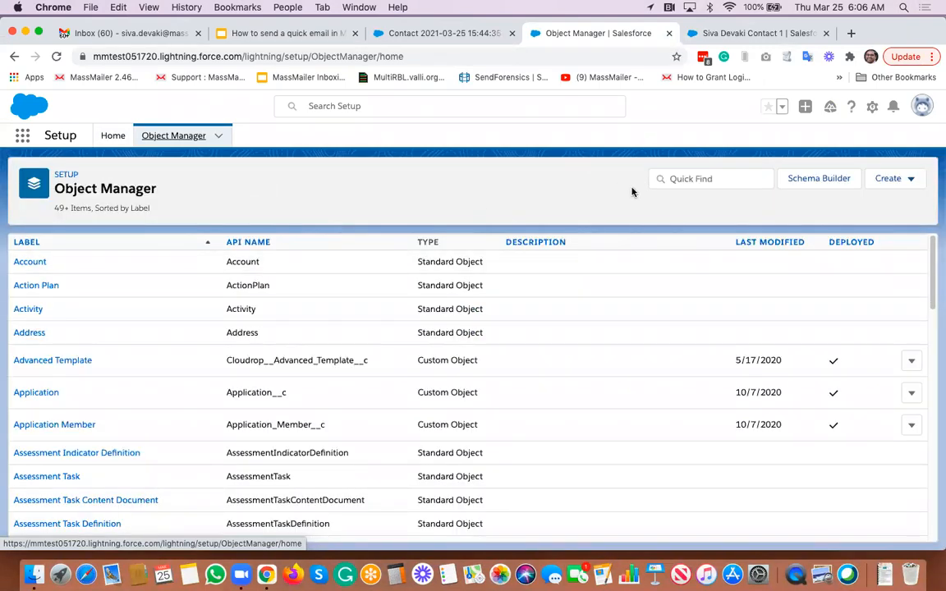
click(673, 178)
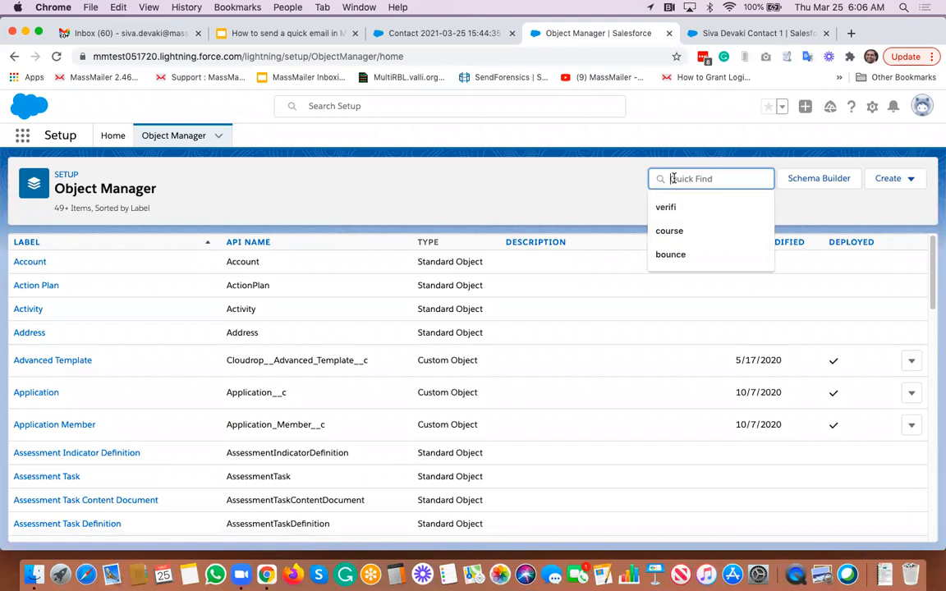
text(con)
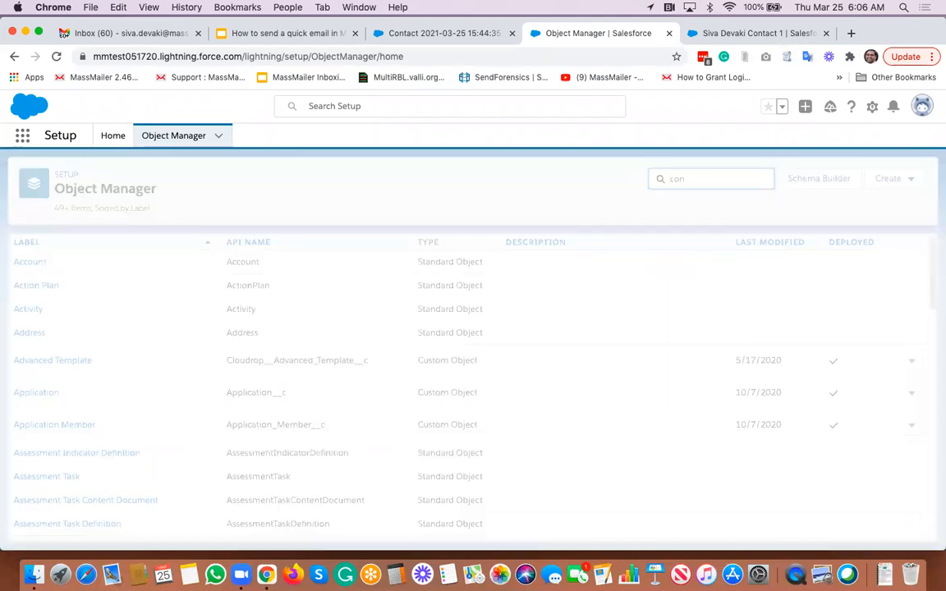
text(ta)
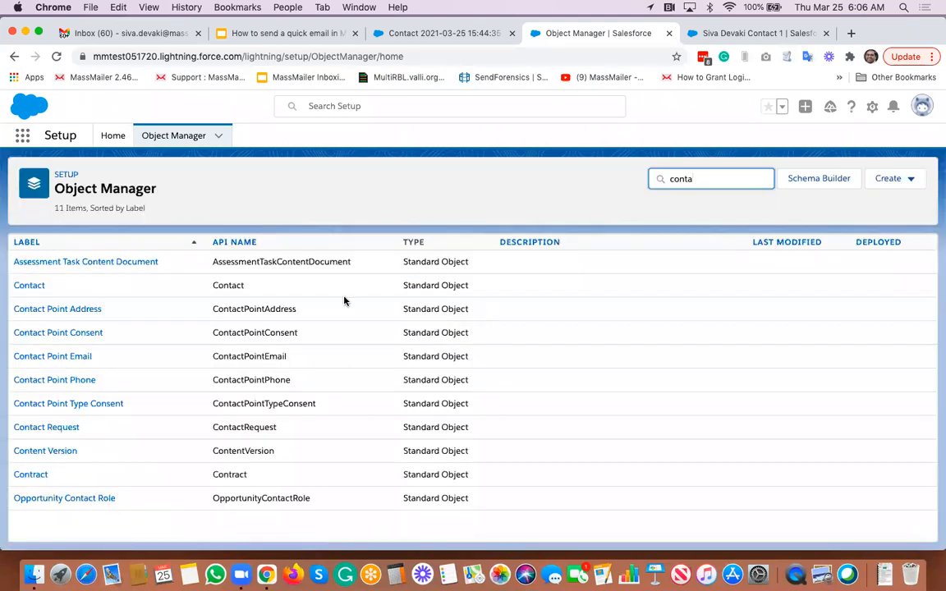
click(47, 266)
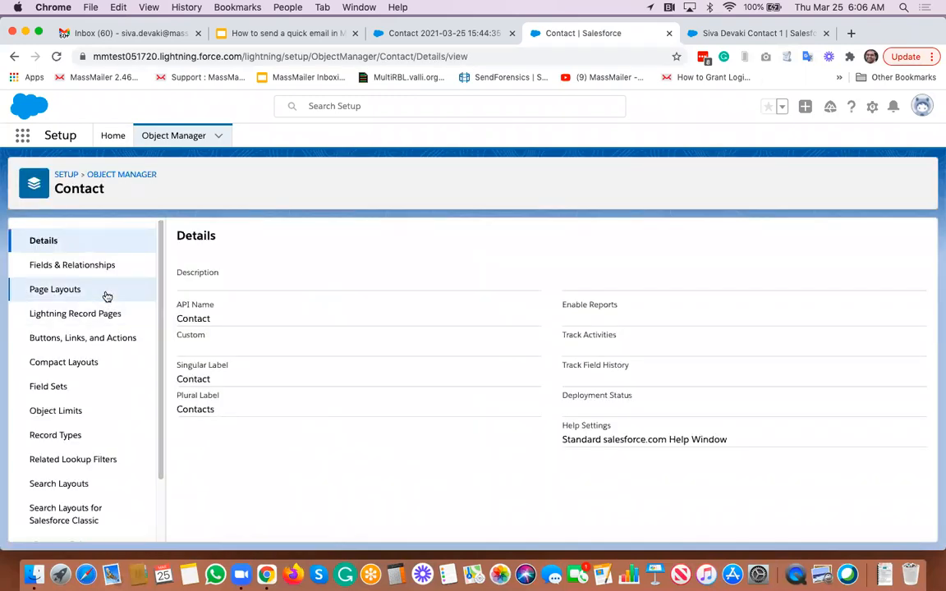
Open the Contact Layout page layout and examine its available buttons and the custom buttons in Contact Detail.
click(106, 294)
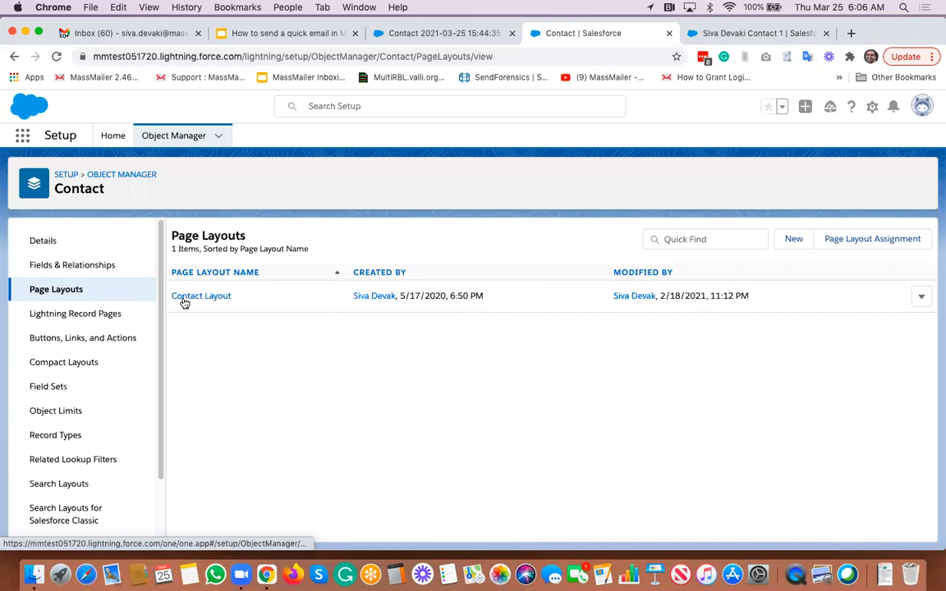
click(184, 299)
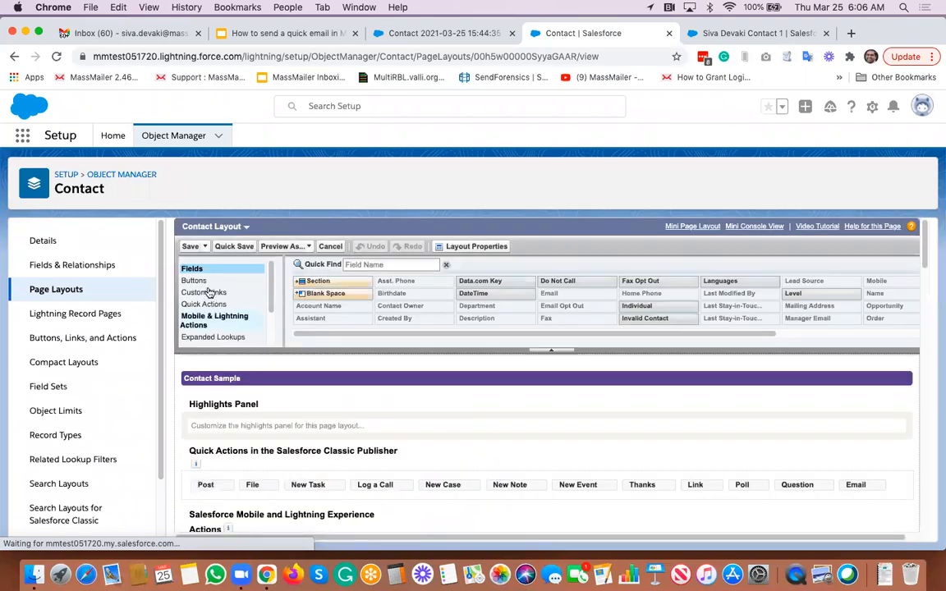
click(196, 281)
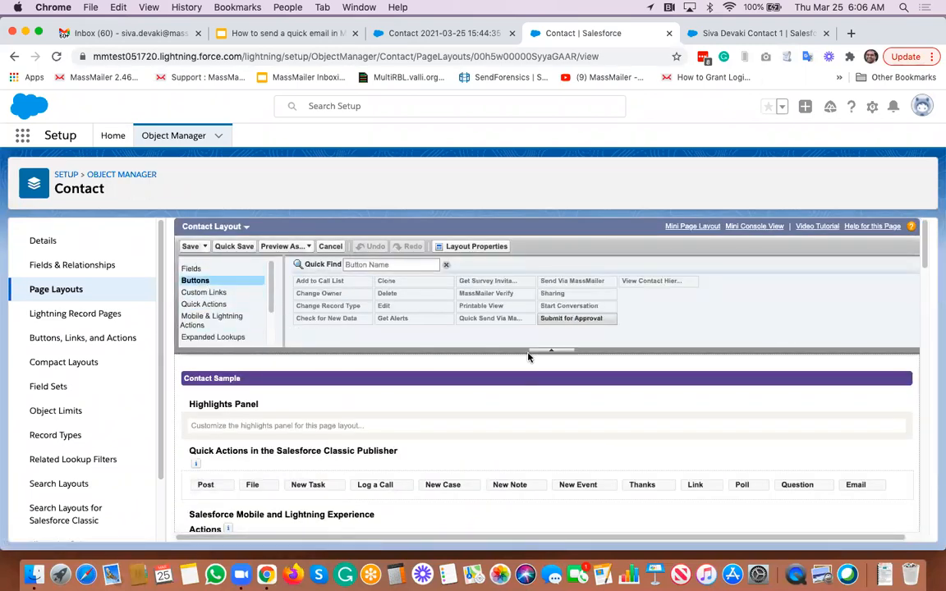
scroll(566, 410, down, 5)
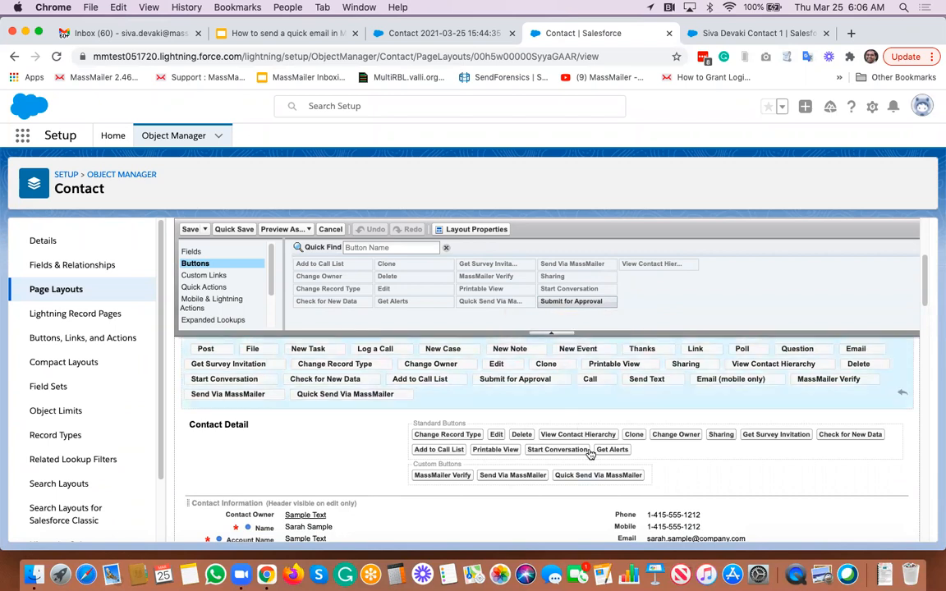
Search the layout's Mobile & Lightning Actions for "quick" to check the Quick Send Via MassMailer action.
click(231, 306)
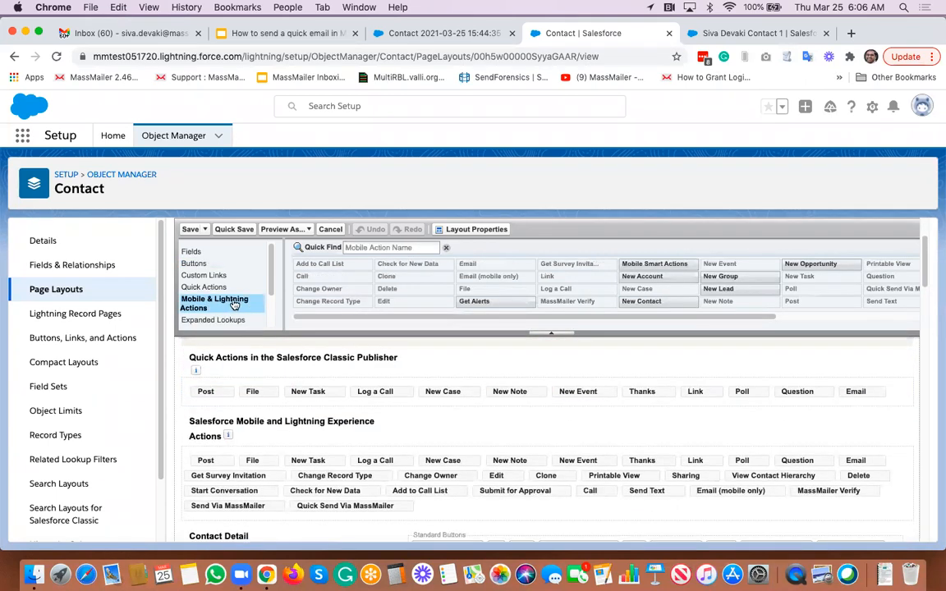
click(369, 248)
text(q)
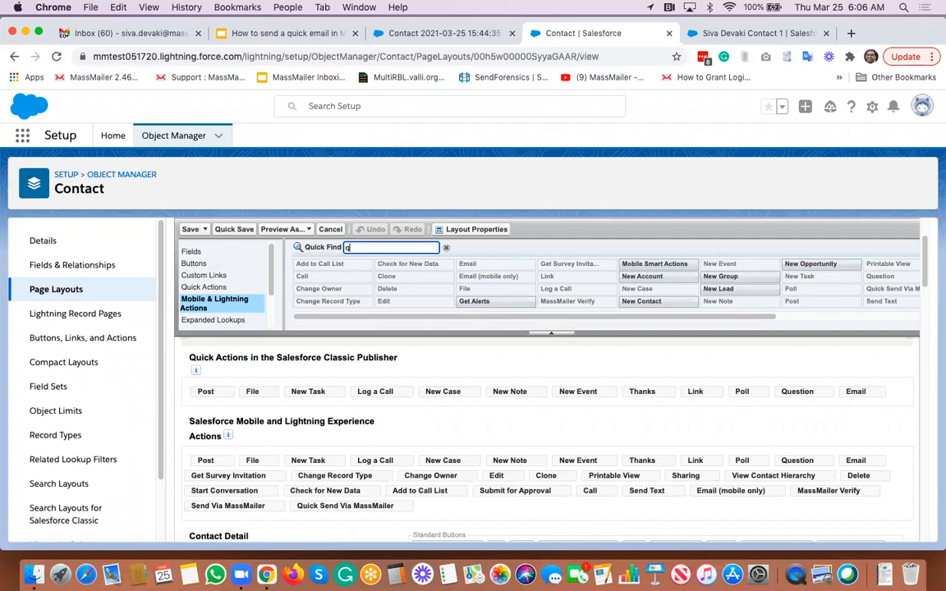
text(uick)
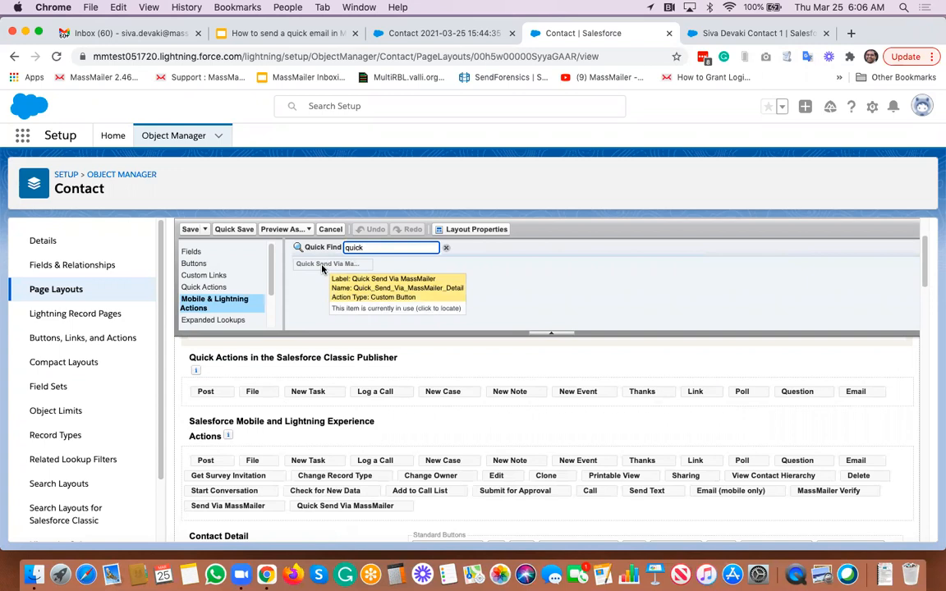
Open the Default Layout of the Contact search layouts for editing and examine its selected custom buttons.
click(59, 484)
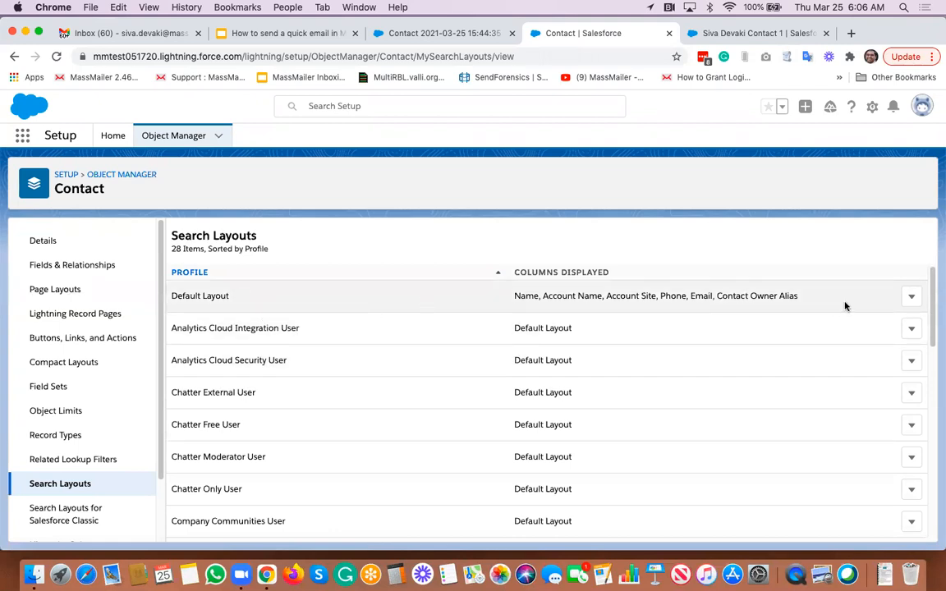
click(911, 297)
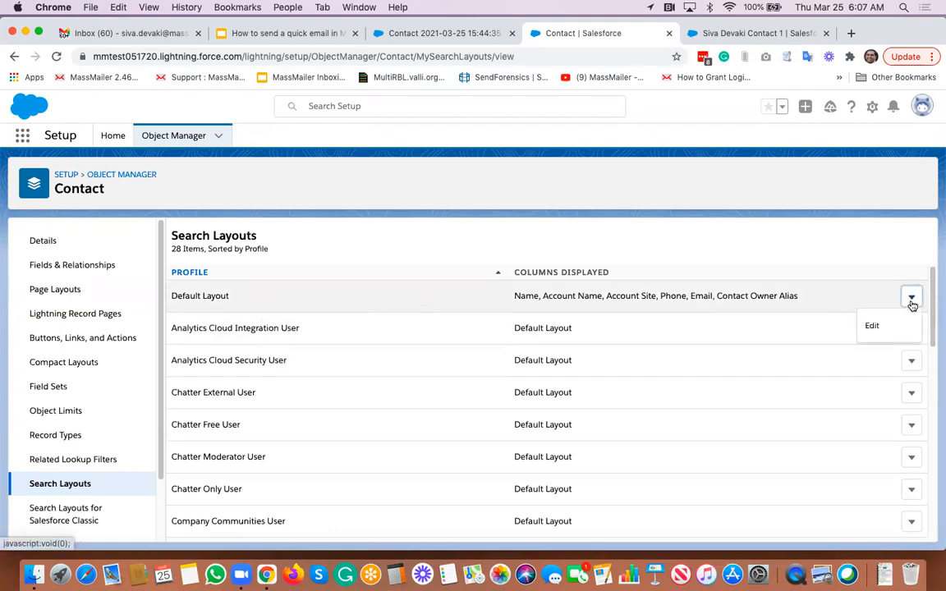
click(875, 326)
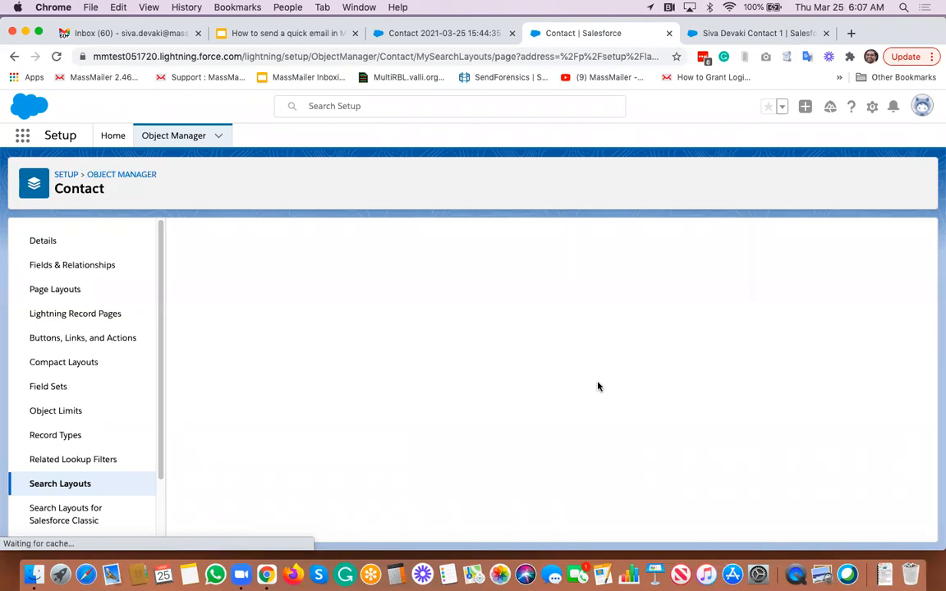
scroll(459, 399, down, 5)
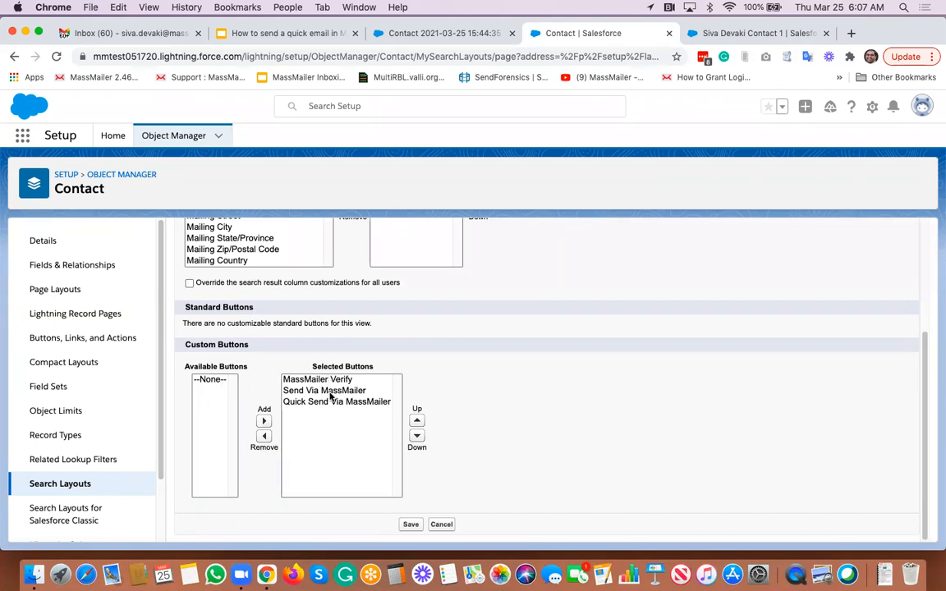
Open the List View layout under Search Layouts for Salesforce Classic for editing and check its selected custom buttons.
click(85, 511)
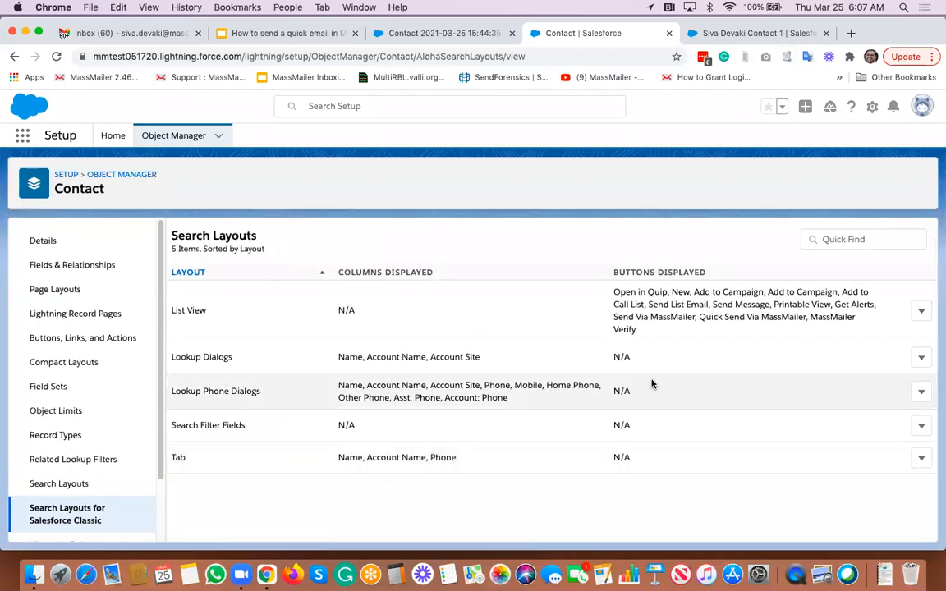
click(921, 312)
click(891, 335)
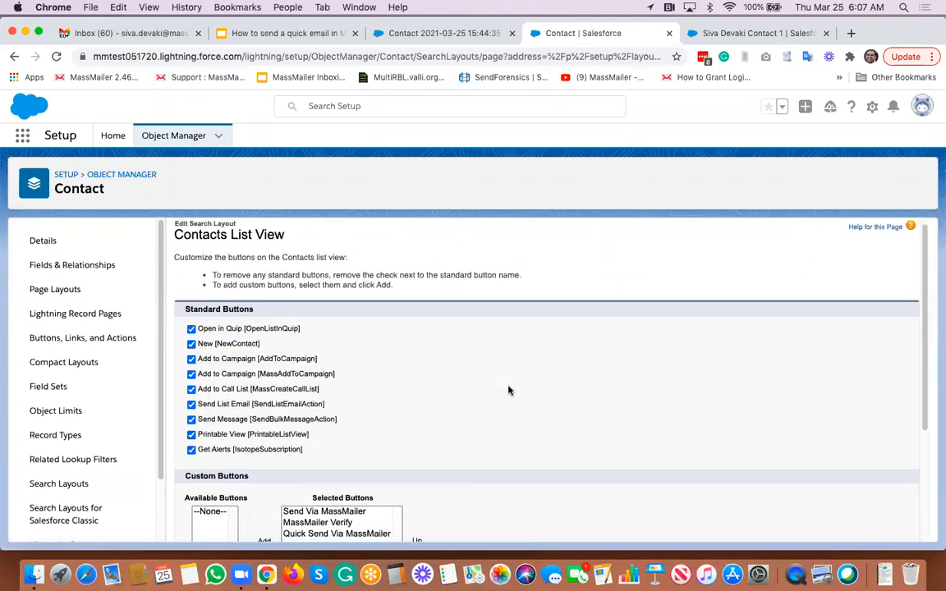
scroll(508, 391, down, 4)
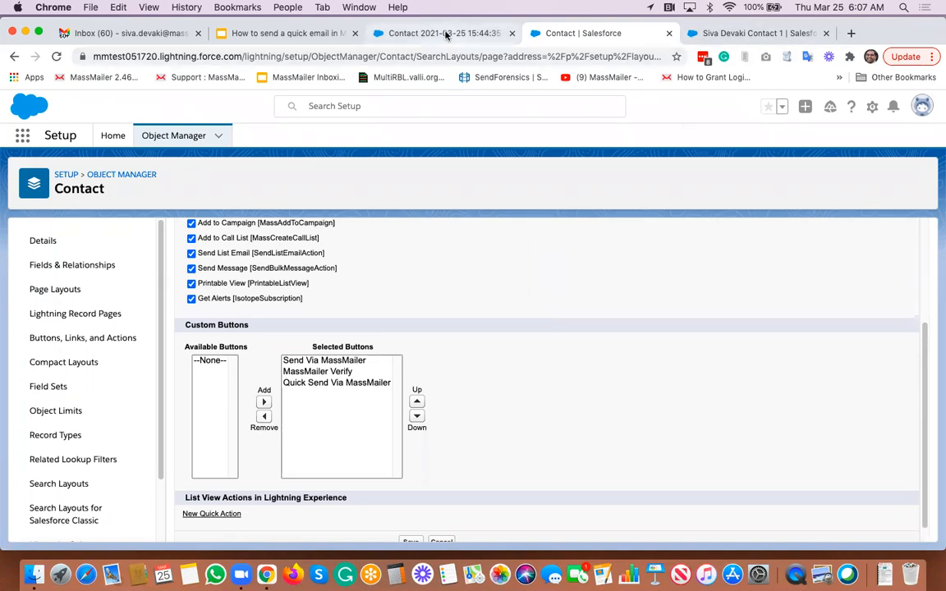
Return to the MassMailer outreach record's browser tab and switch from the Sales app to the MassMailer Lightning app.
click(470, 36)
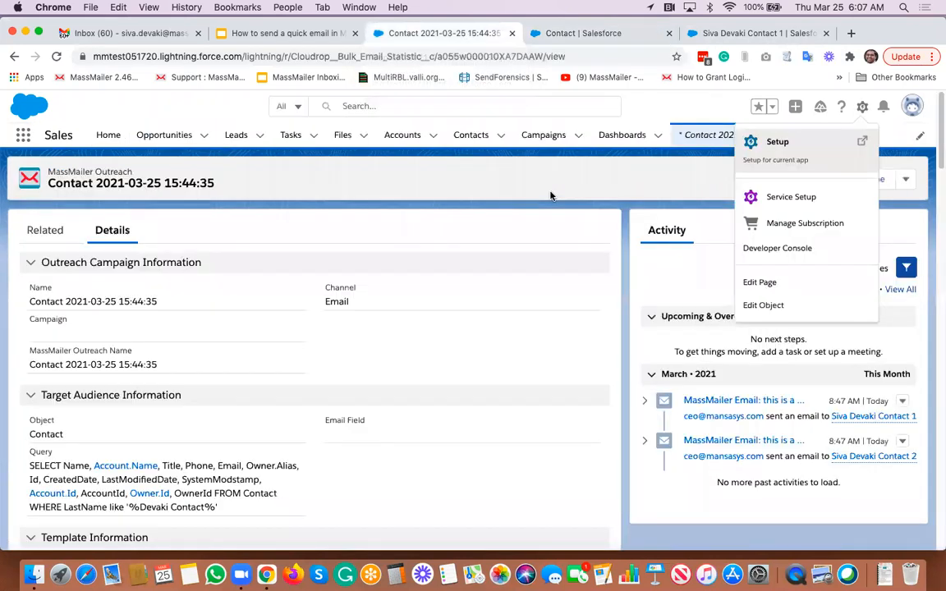
click(24, 134)
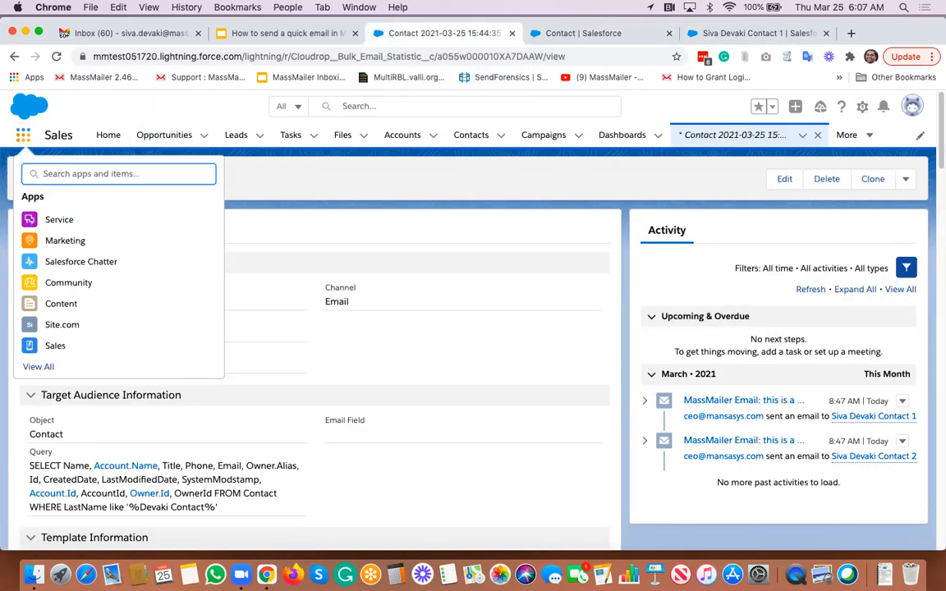
text(mas)
click(87, 220)
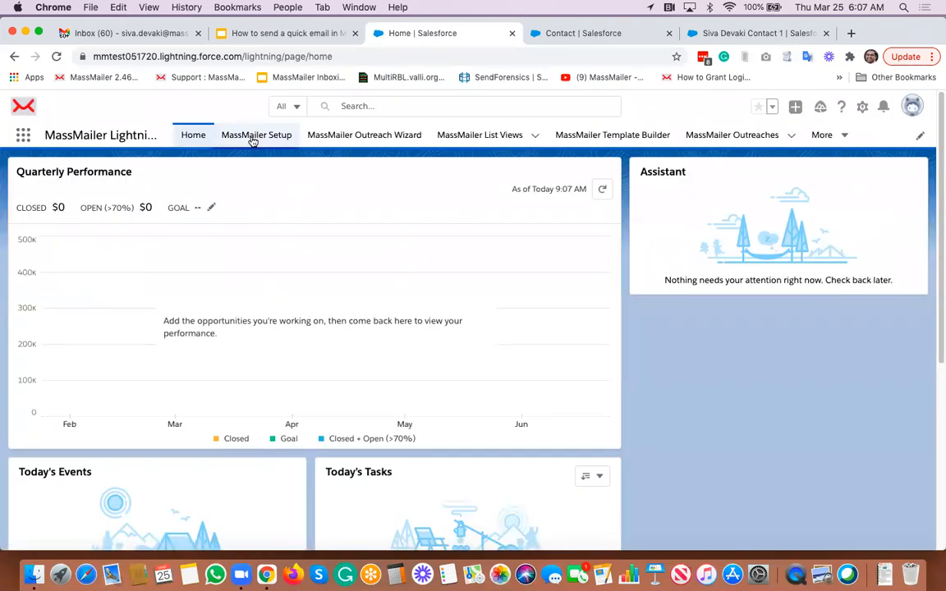
Open the Quick Send Outreach Wizard section of the UI Settings in MassMailer Setup.
click(253, 138)
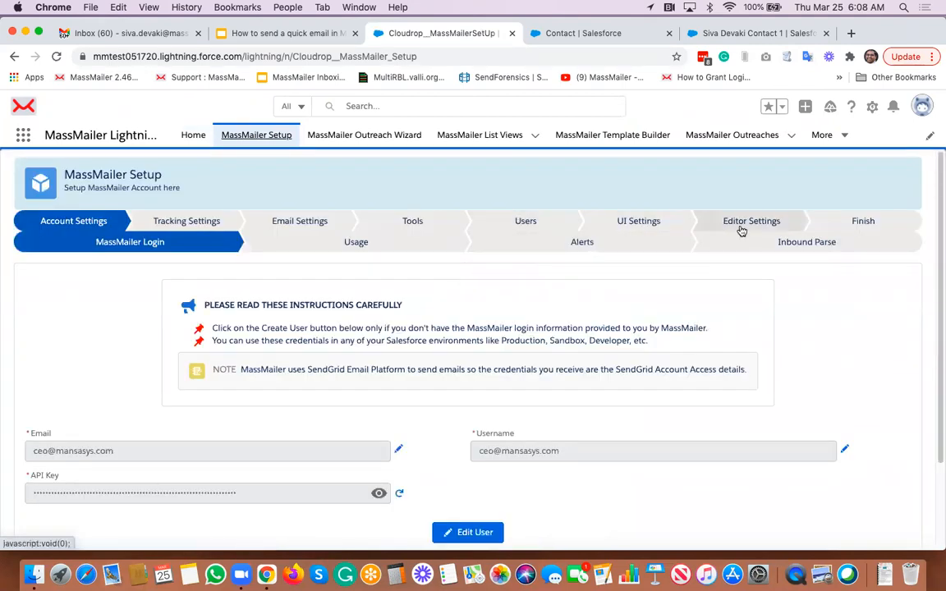
click(648, 222)
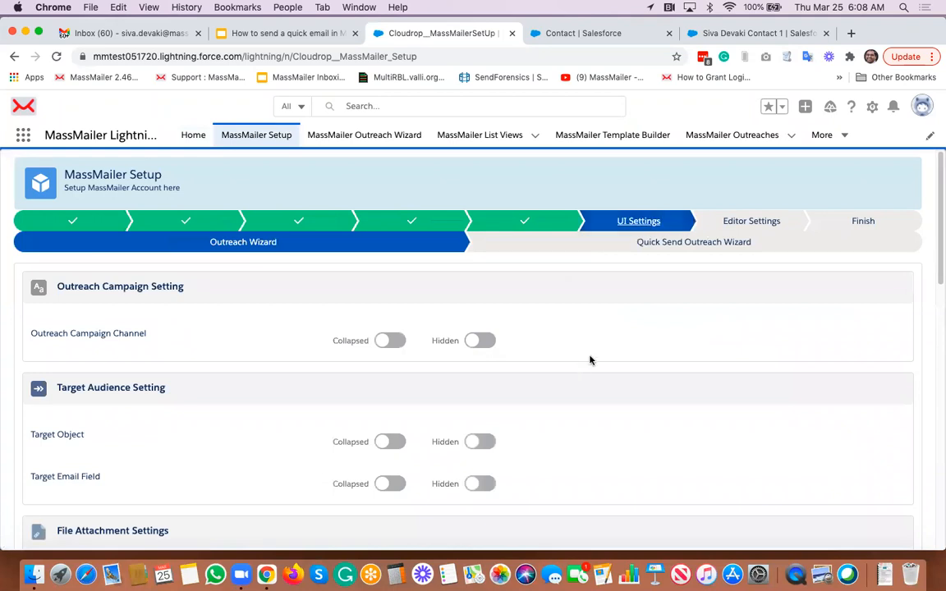
click(694, 245)
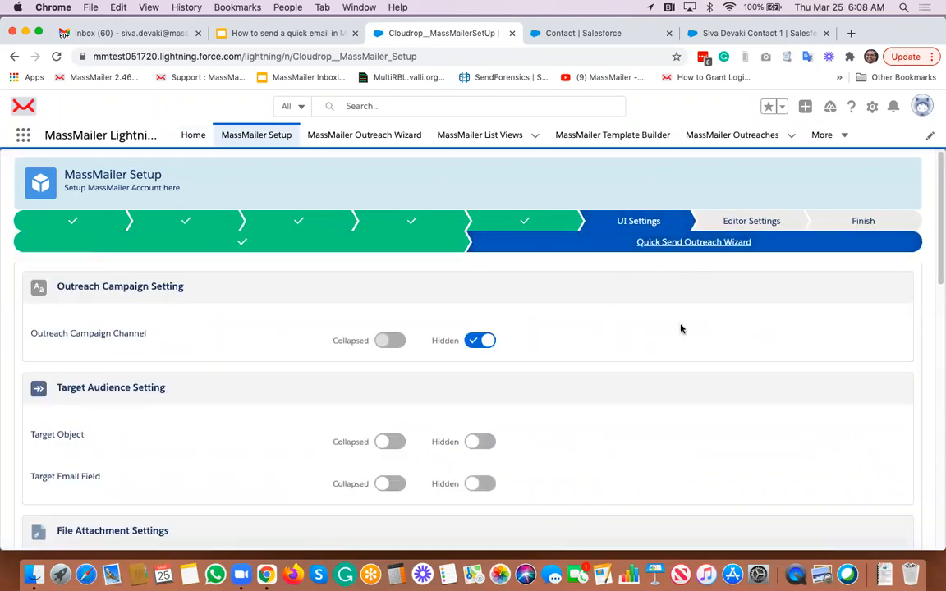
Review the Quick Send Outreach Wizard's campaign, target audience, file attachment, sender and delivery option settings.
scroll(680, 329, down, 3)
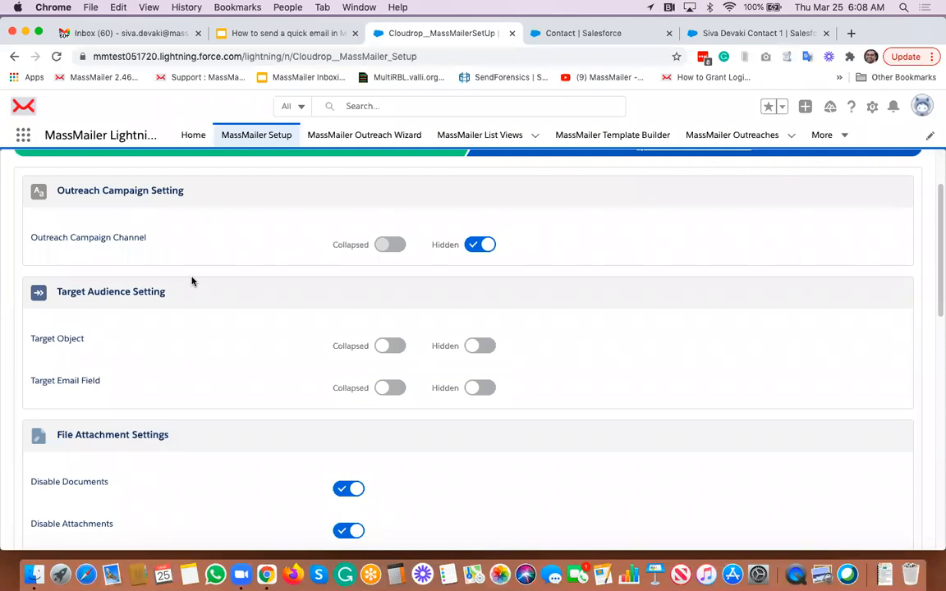
scroll(191, 282, up, 1)
scroll(191, 282, down, 1)
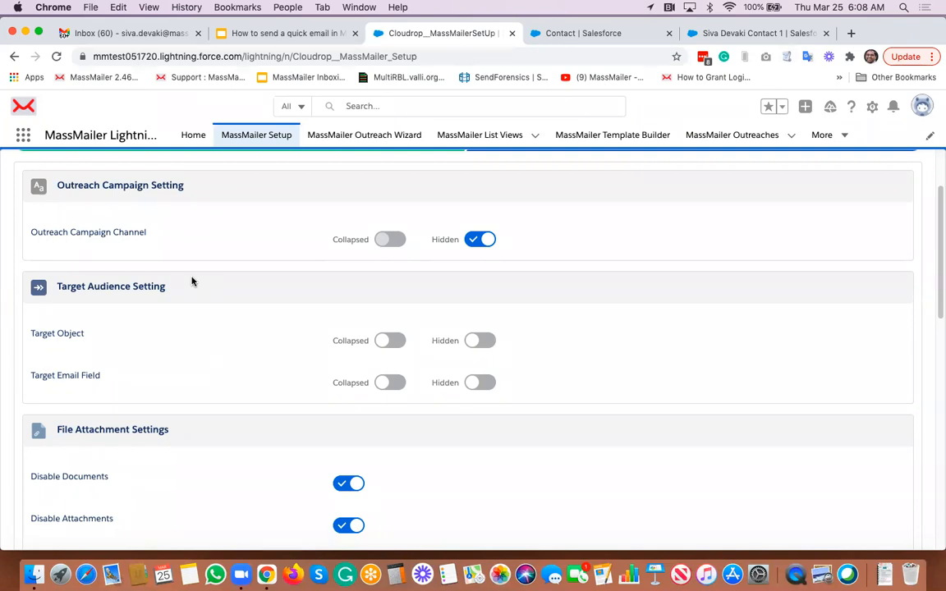
scroll(395, 296, down, 1)
scroll(334, 303, down, 3)
scroll(287, 351, down, 5)
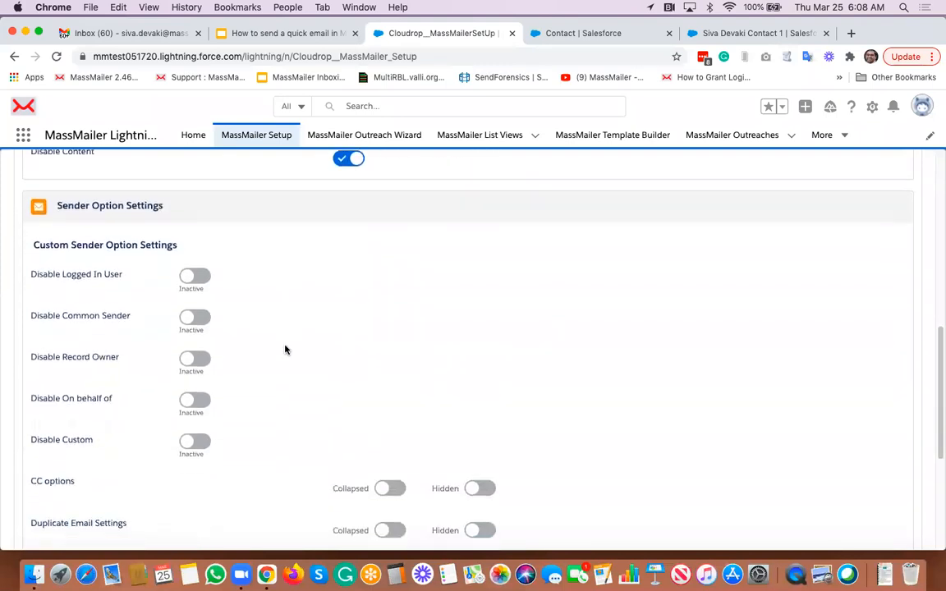
scroll(285, 349, down, 4)
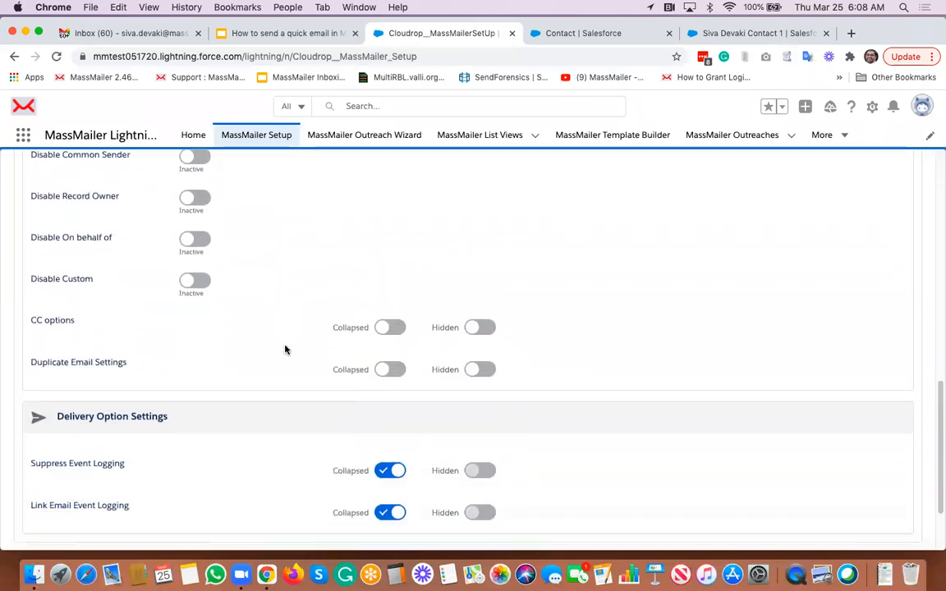
scroll(285, 350, down, 3)
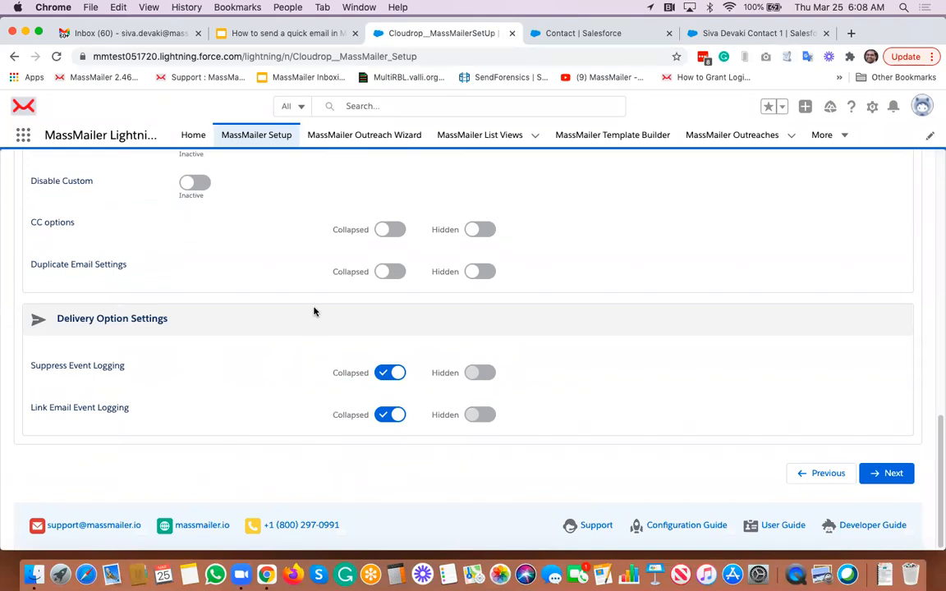
scroll(313, 311, up, 20)
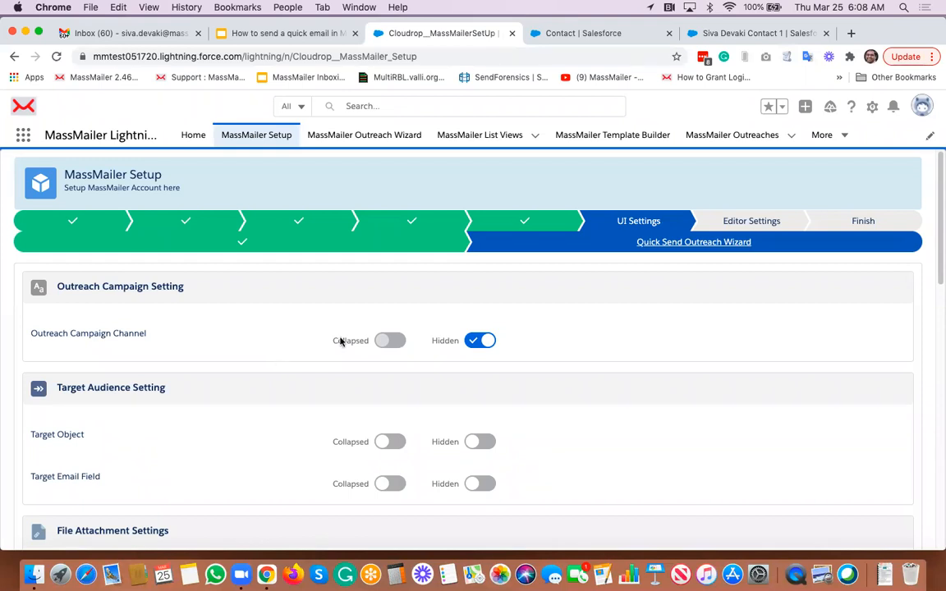
Switch to the open contact record and start Quick Send Via MassMailer for that contact.
click(588, 34)
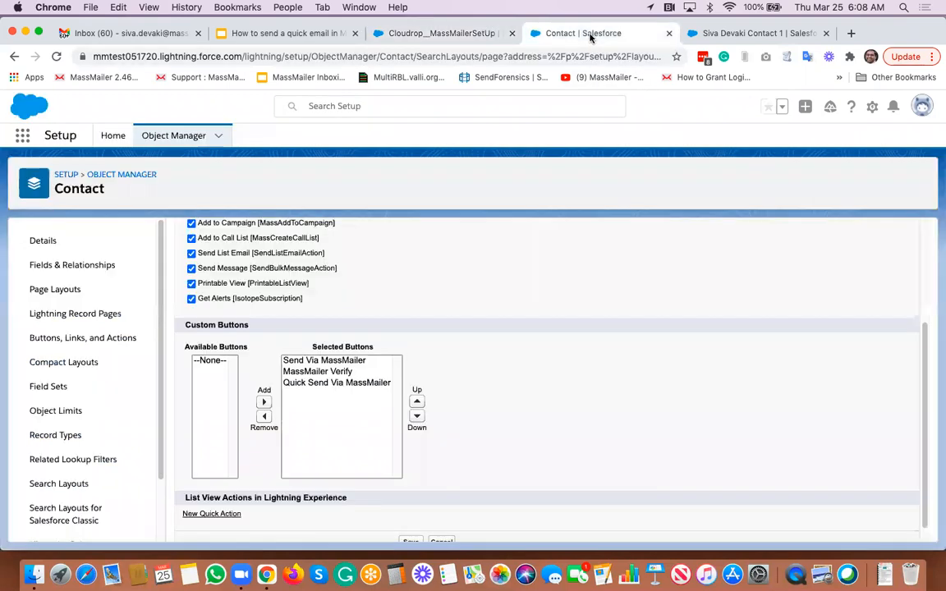
click(715, 34)
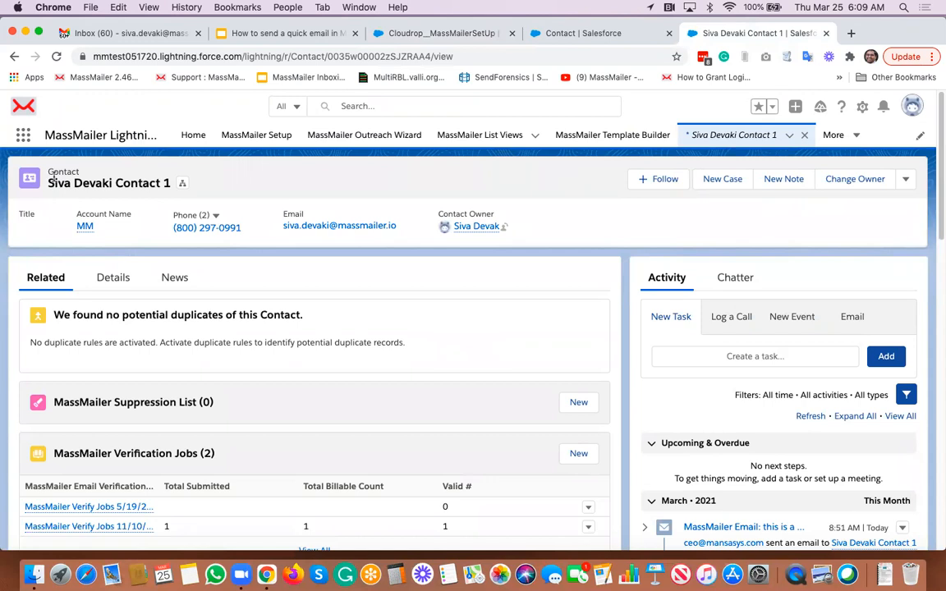
click(905, 179)
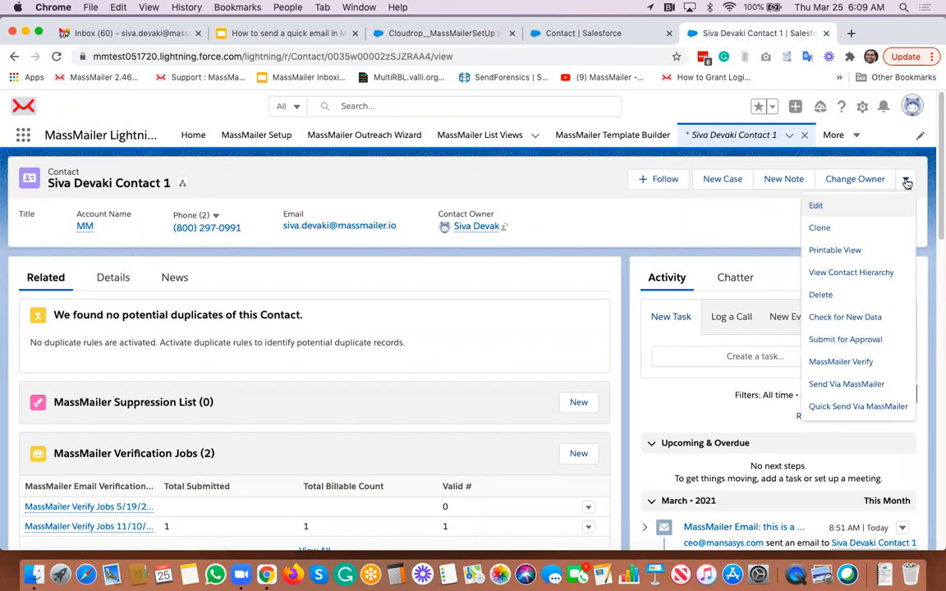
click(858, 406)
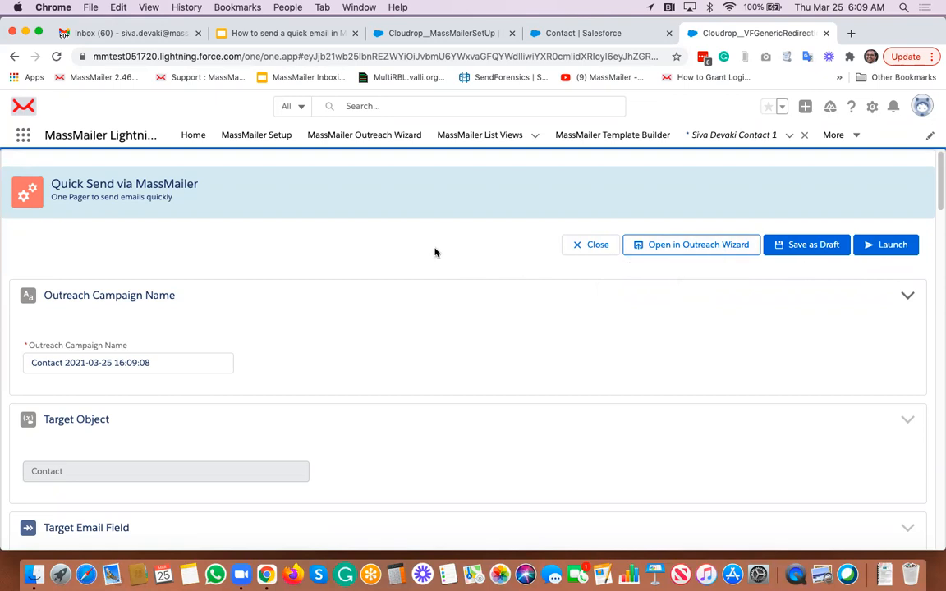
Review the campaign name, target object, target email field and recipients on the Quick Send via MassMailer page.
scroll(435, 252, down, 1)
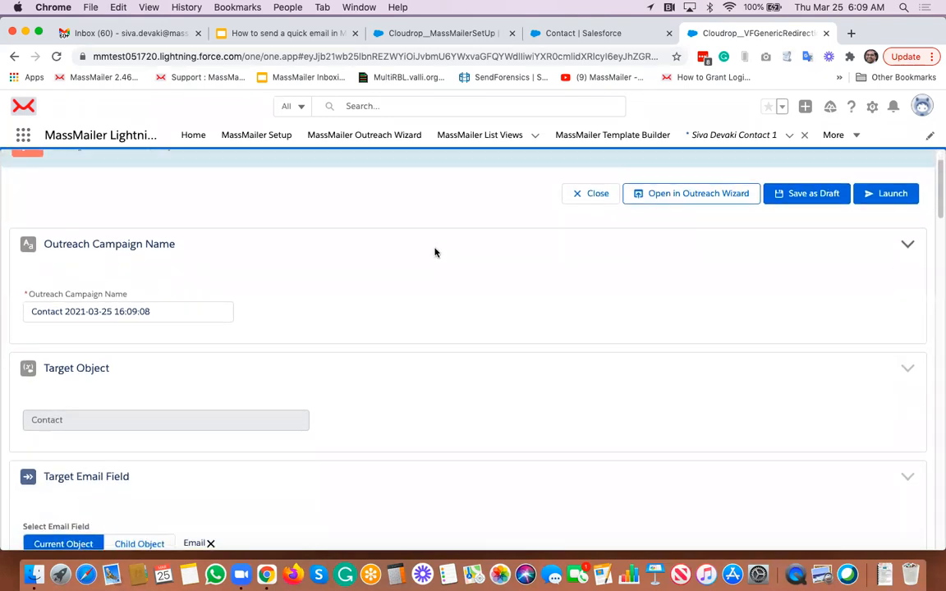
scroll(435, 252, up, 1)
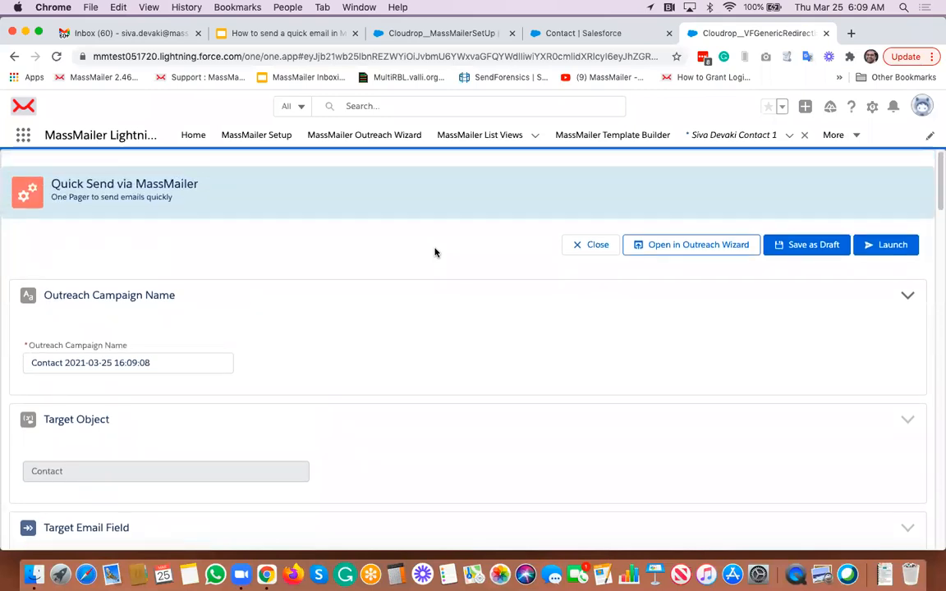
scroll(435, 252, down, 2)
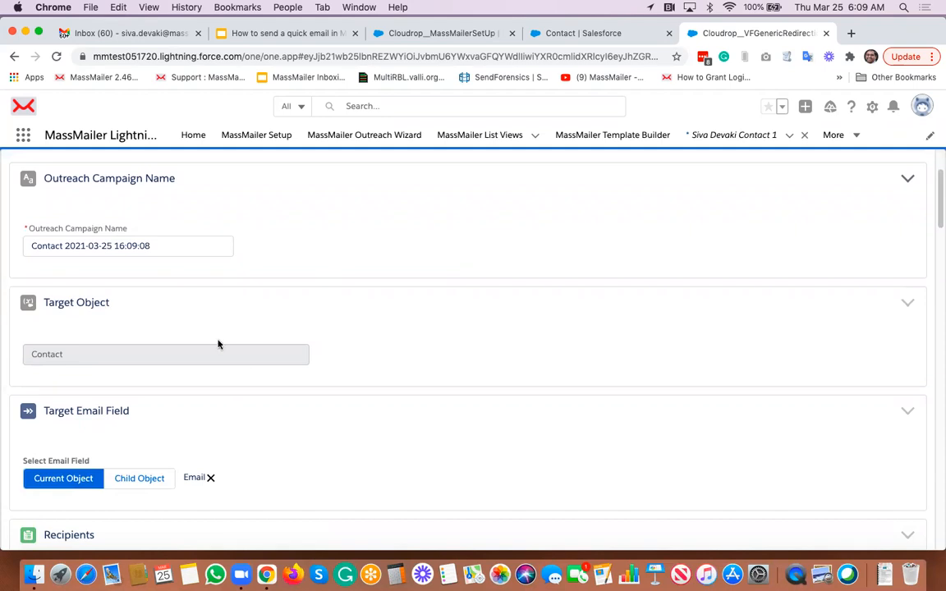
scroll(244, 367, down, 1)
scroll(244, 367, down, 3)
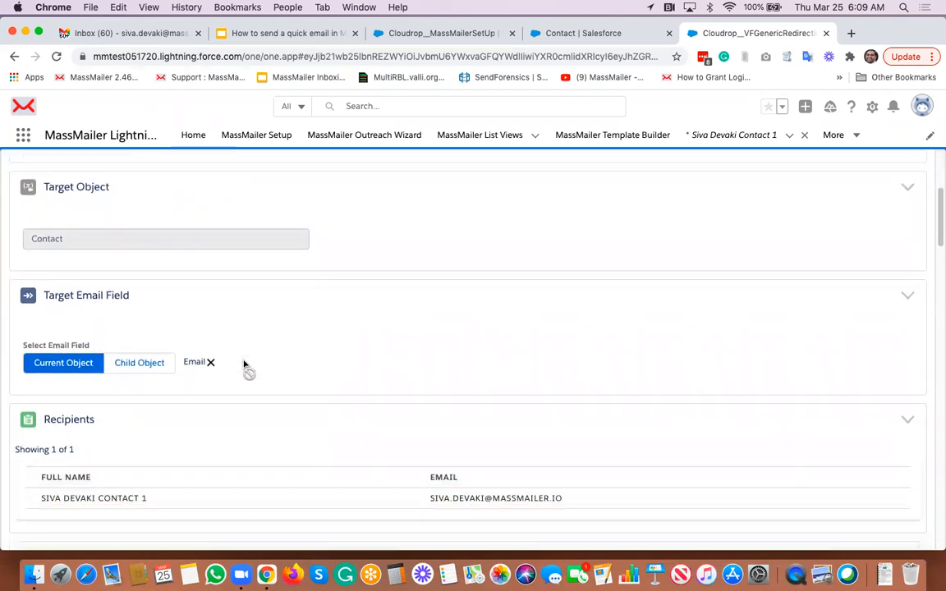
scroll(244, 368, up, 1)
scroll(244, 367, down, 2)
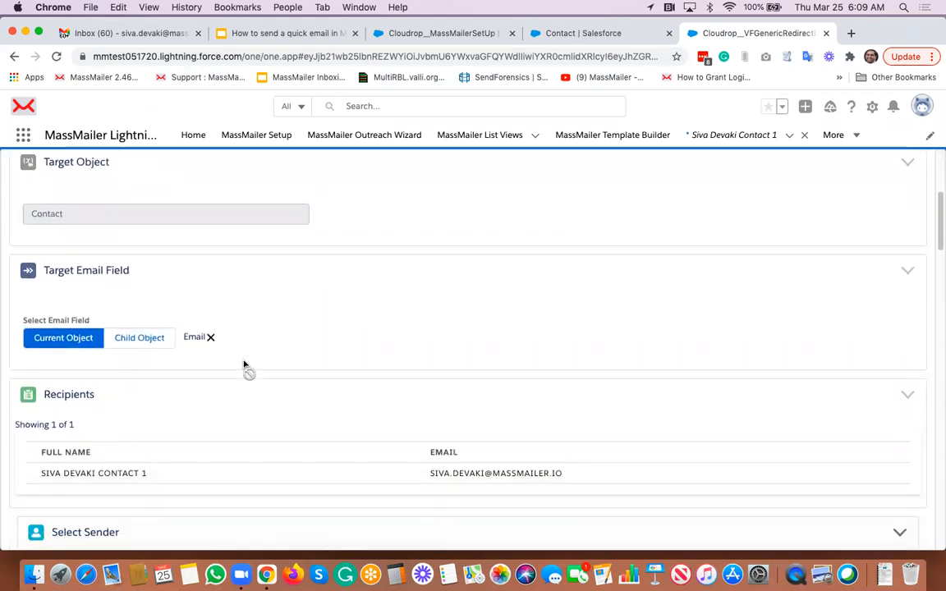
scroll(165, 193, down, 1)
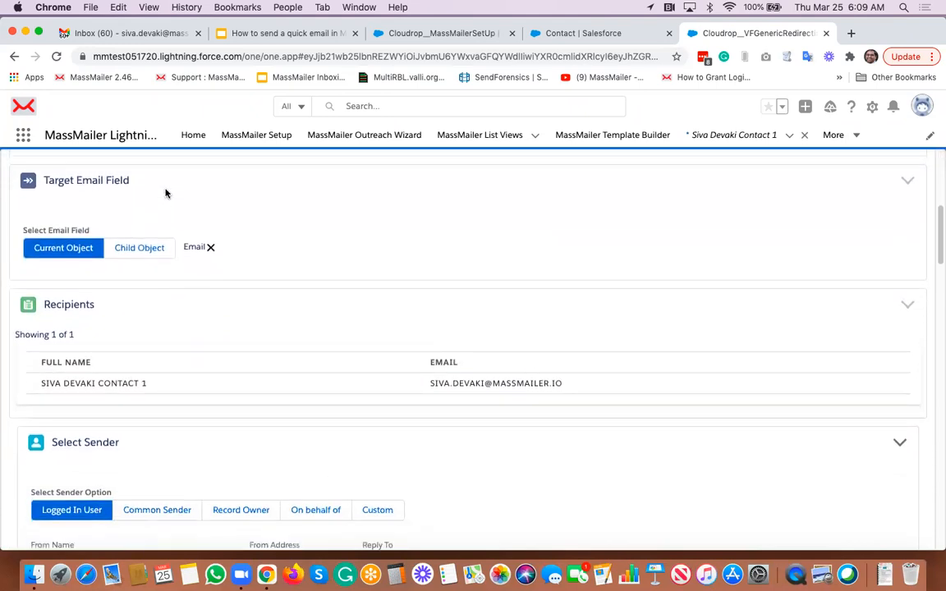
Review the sender, CC, BCC and delivery option settings of the quick send email.
scroll(200, 391, down, 1)
scroll(200, 386, down, 4)
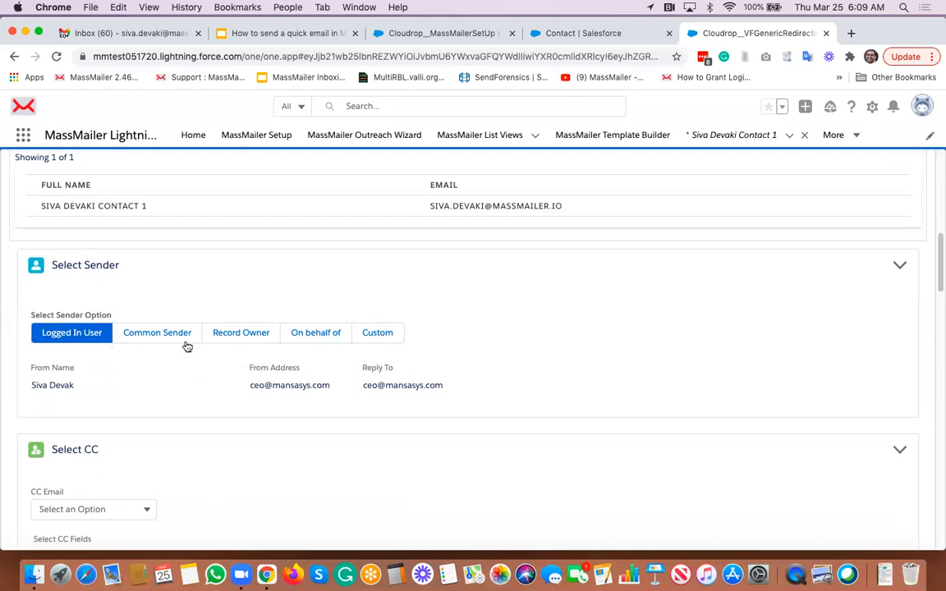
scroll(217, 349, down, 1)
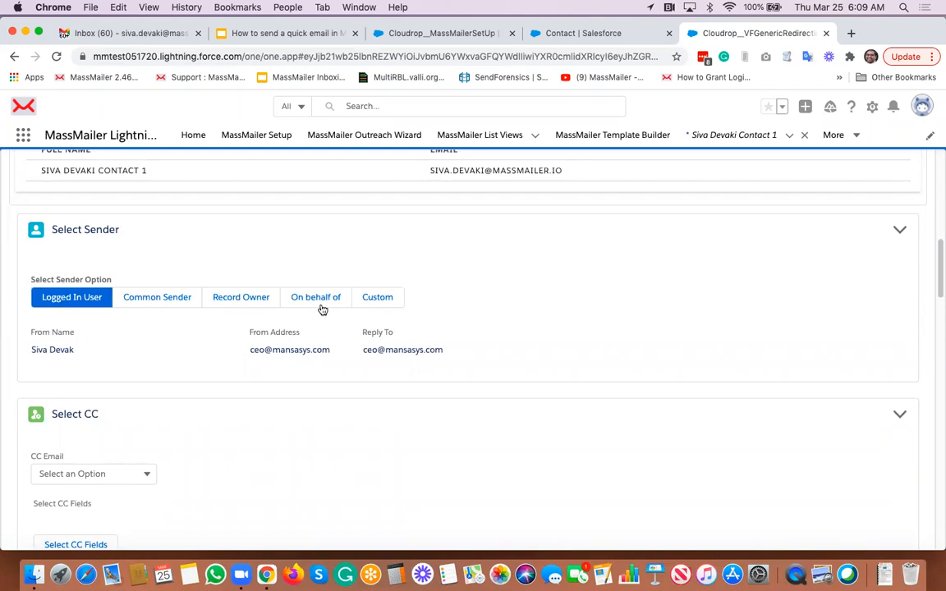
scroll(322, 310, down, 4)
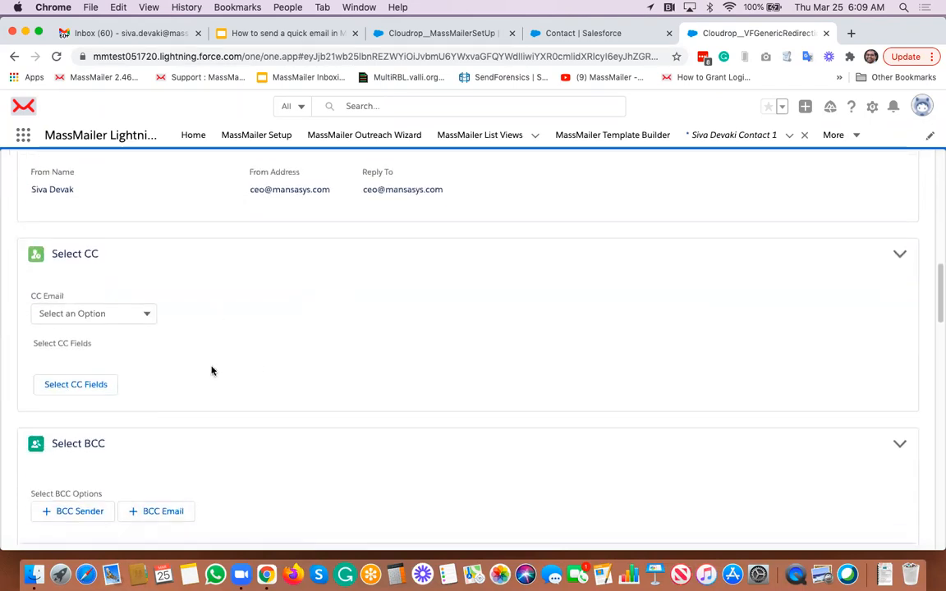
scroll(211, 372, down, 5)
scroll(246, 355, down, 4)
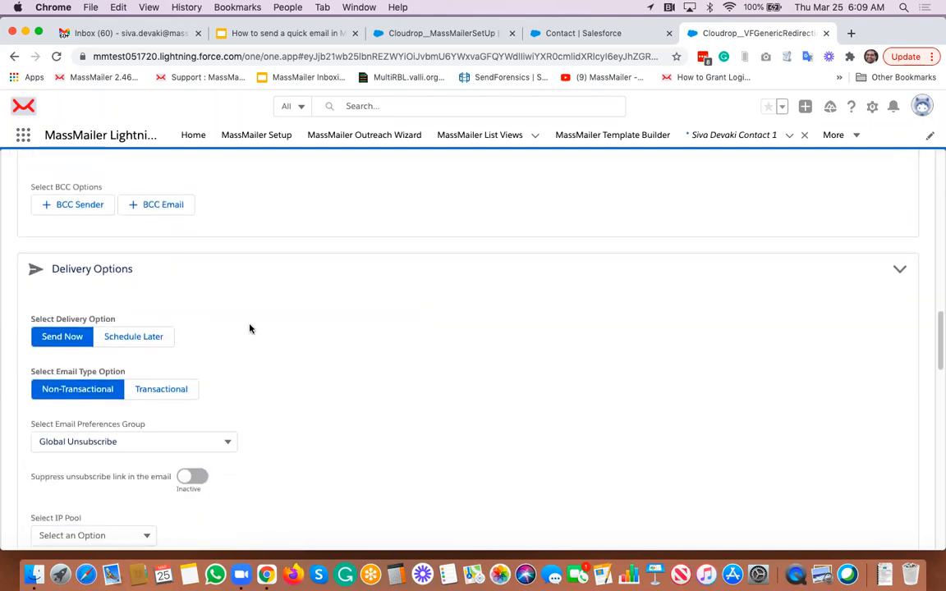
scroll(262, 352, down, 8)
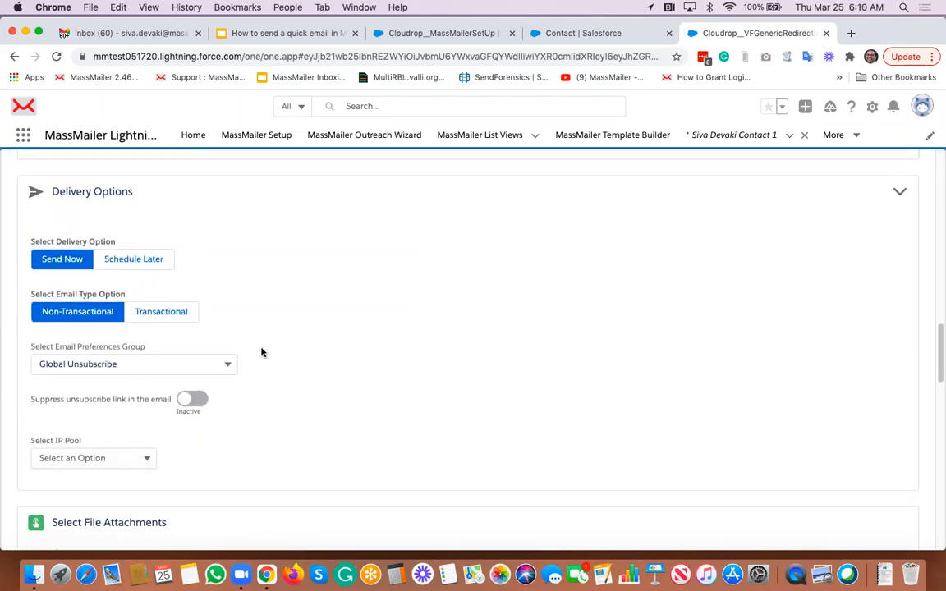
Examine the file attachment, template selection, merge field and template information sections down to the email body.
scroll(302, 421, down, 1)
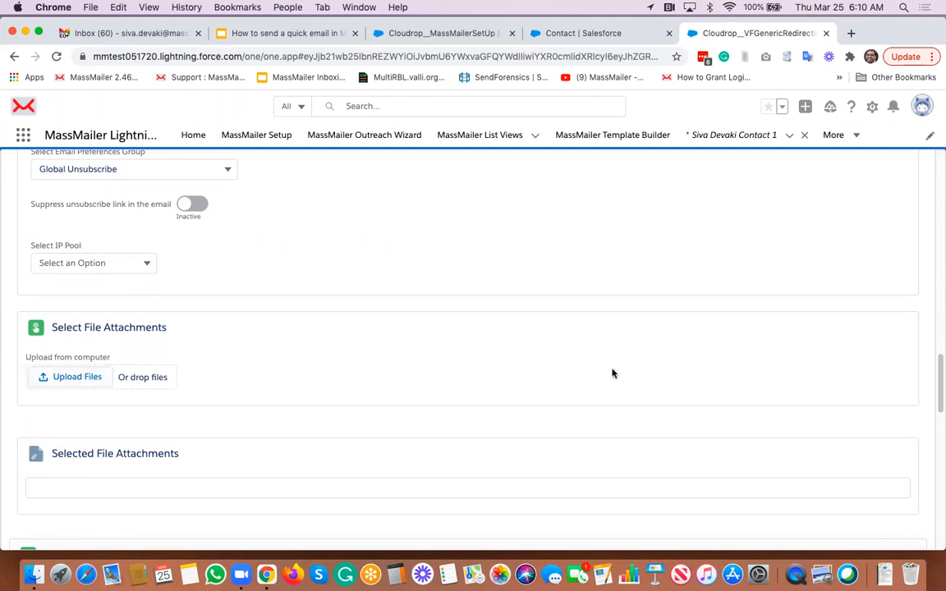
scroll(427, 372, down, 1)
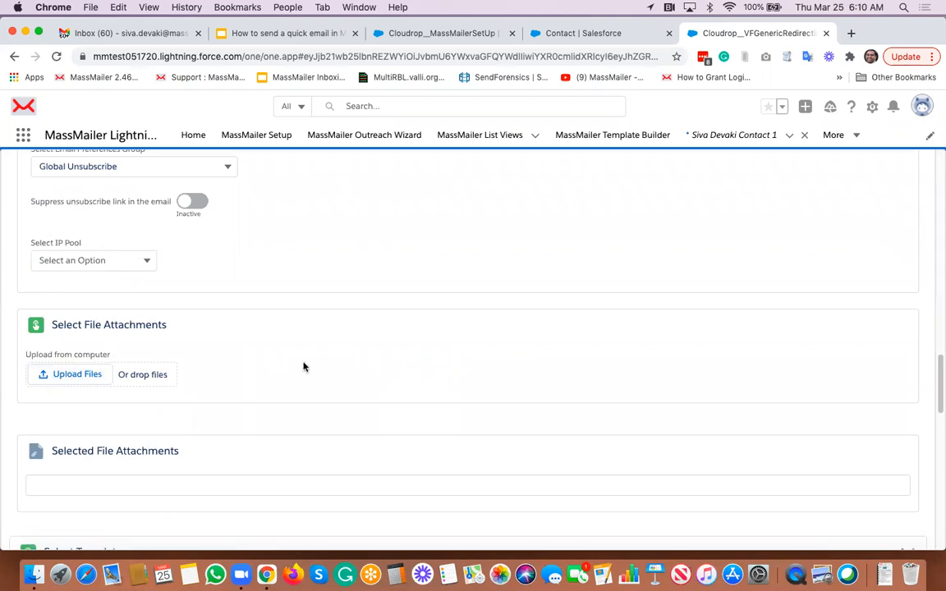
scroll(303, 367, down, 3)
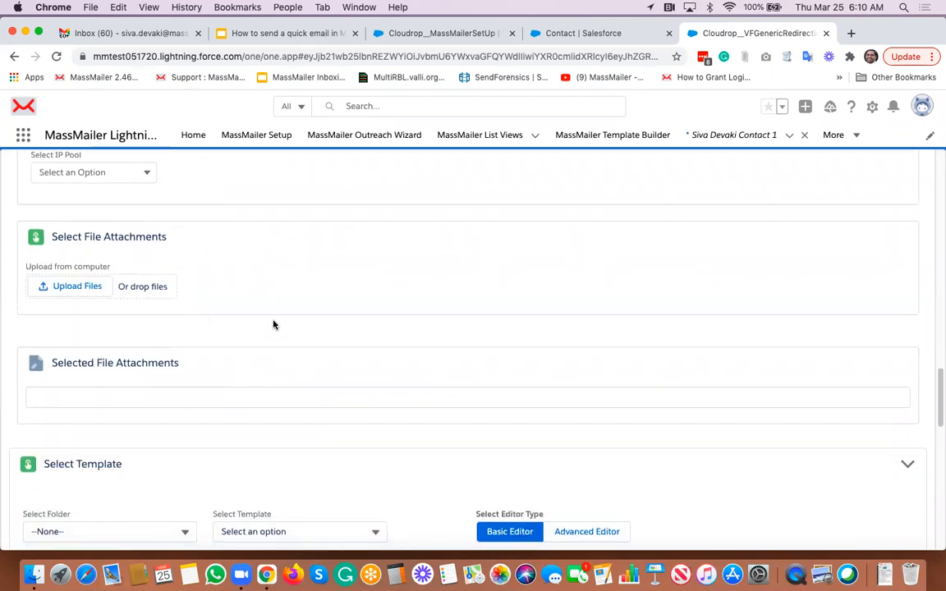
scroll(273, 324, down, 7)
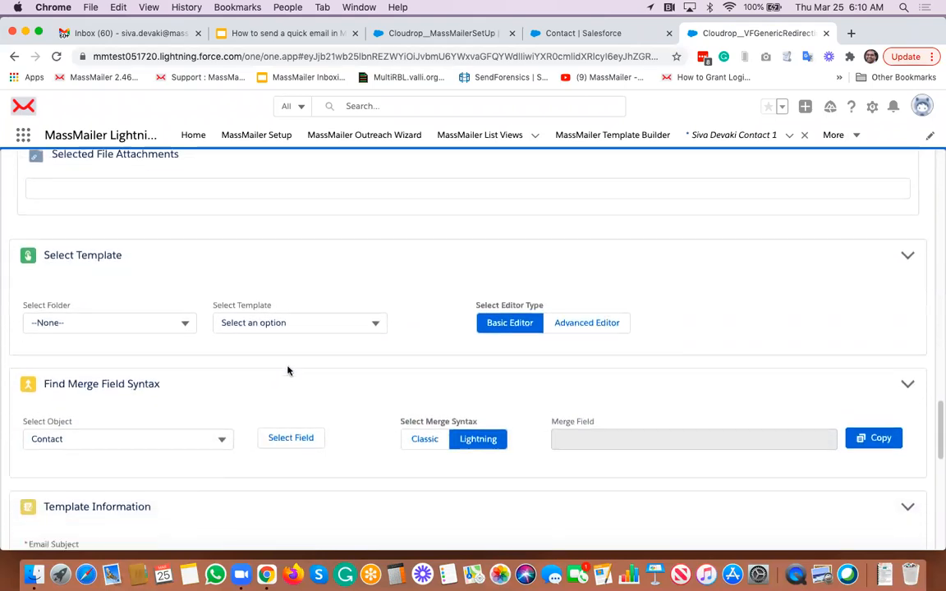
scroll(263, 367, down, 6)
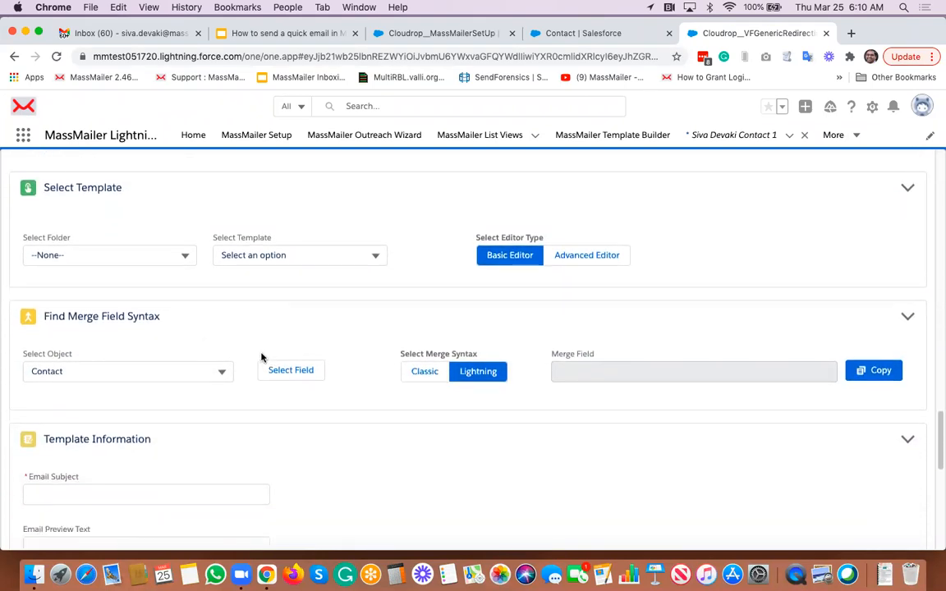
scroll(263, 377, down, 1)
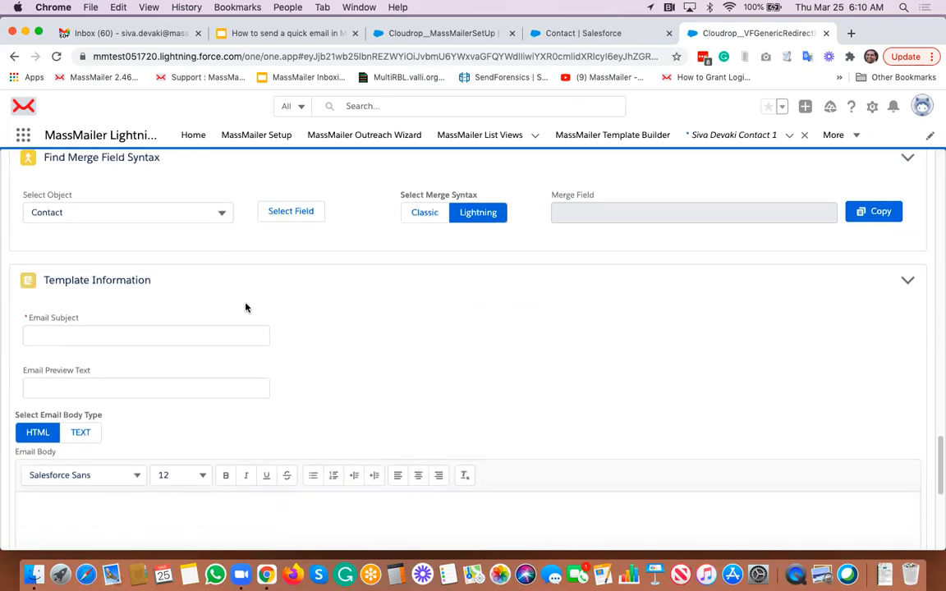
scroll(355, 359, down, 5)
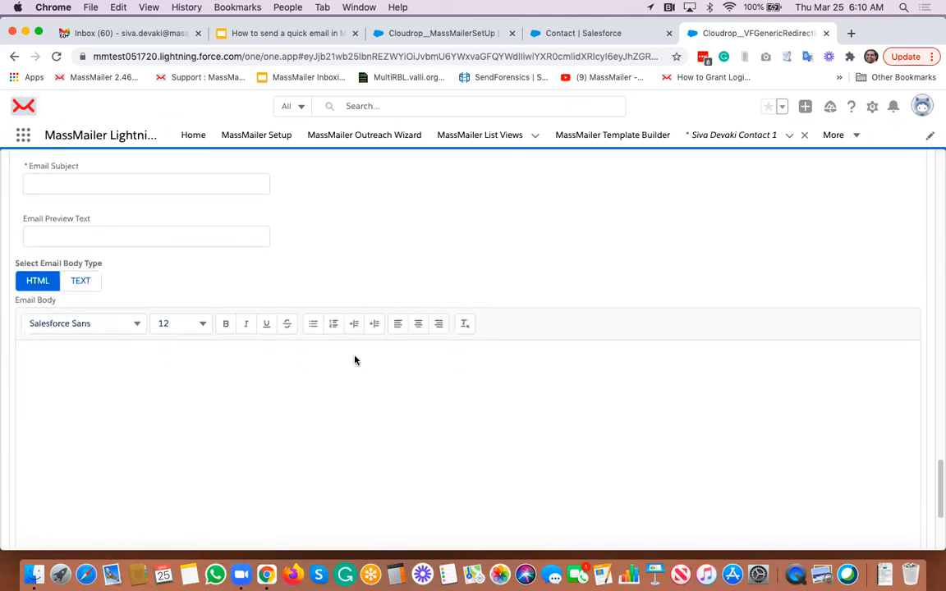
Choose the template "demo template" from the MassMailer folder for the quick send email.
scroll(332, 357, up, 6)
scroll(325, 359, up, 5)
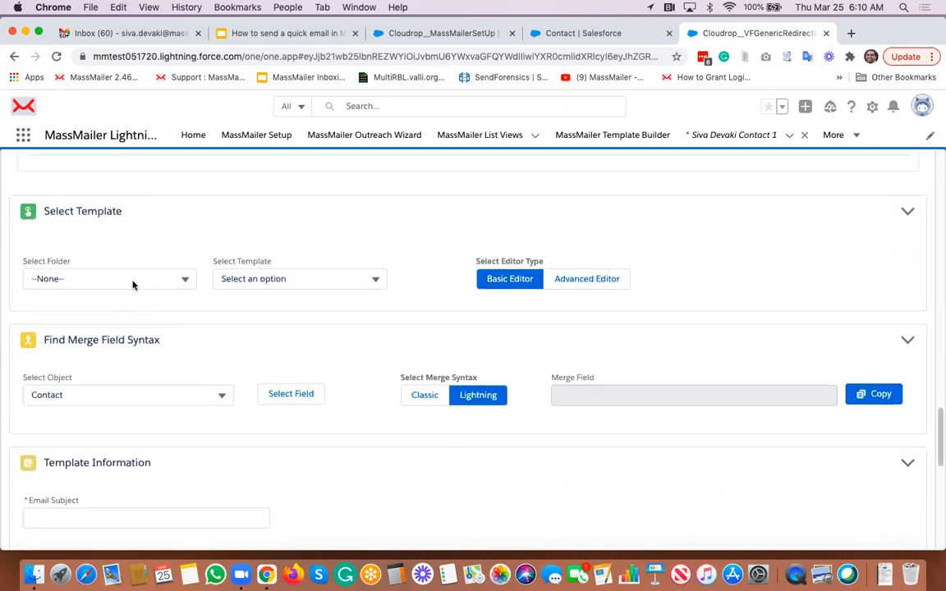
click(134, 279)
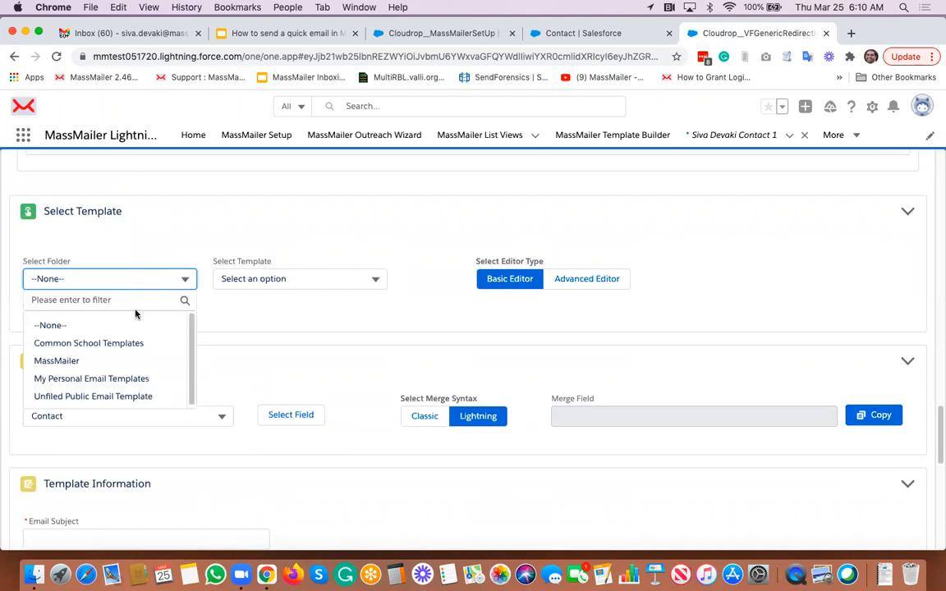
click(58, 360)
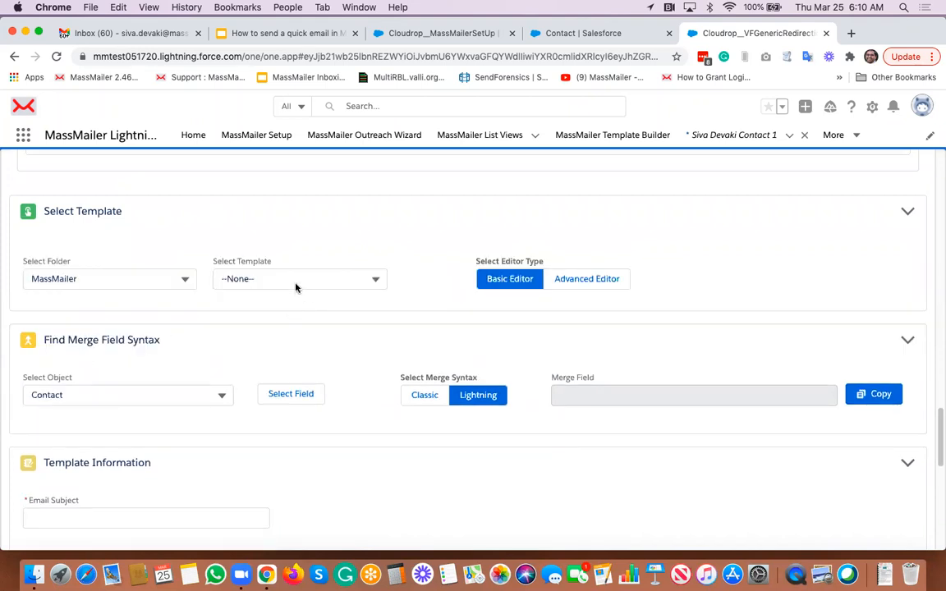
click(295, 281)
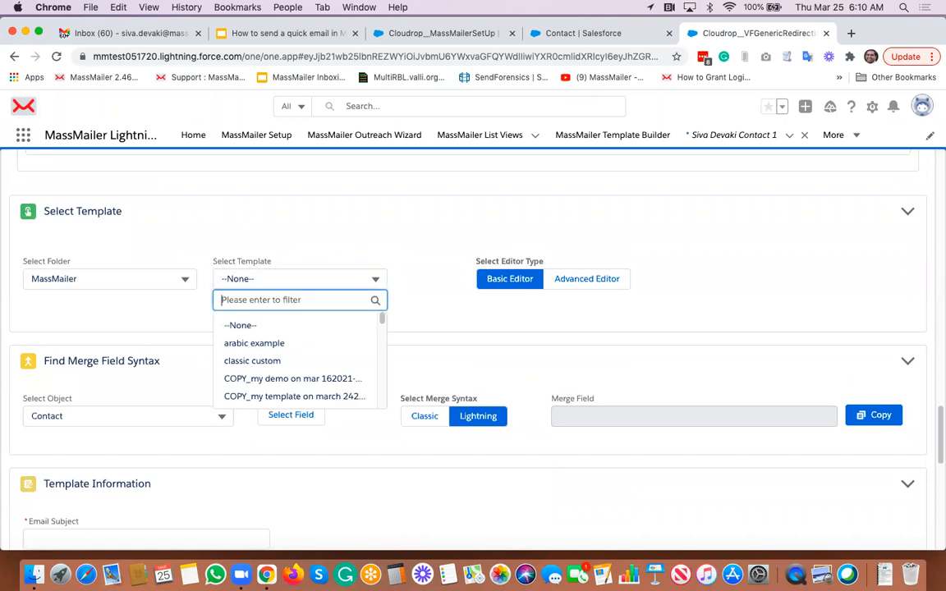
text(demo)
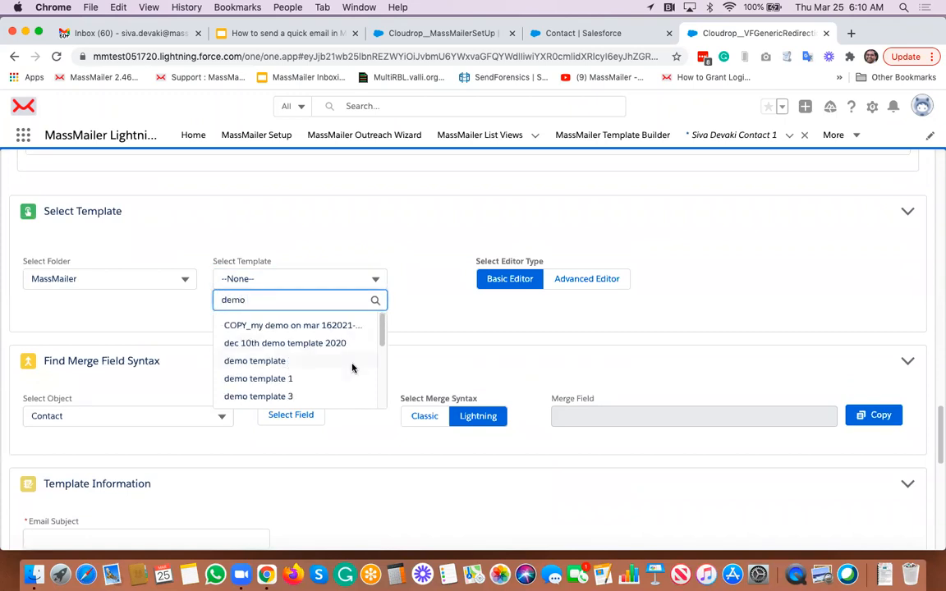
click(287, 362)
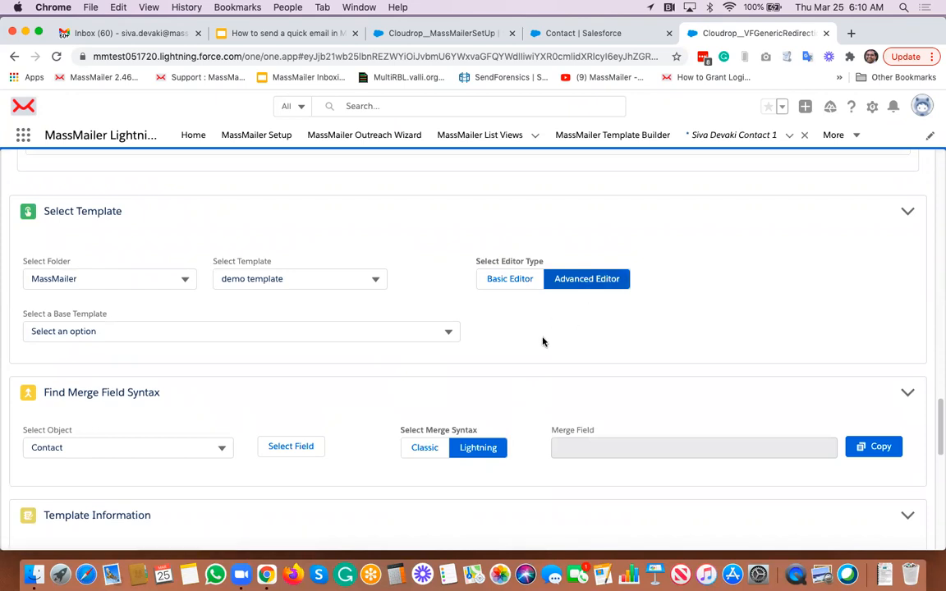
Set the email subject to "this is a demo email - quick send to a single record Test".
scroll(579, 284, down, 2)
scroll(574, 276, down, 5)
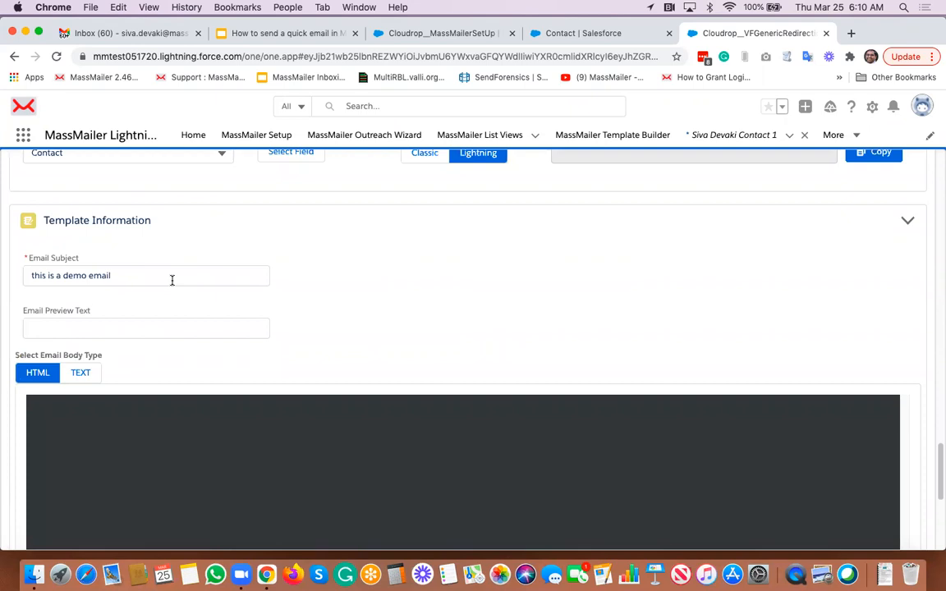
click(172, 280)
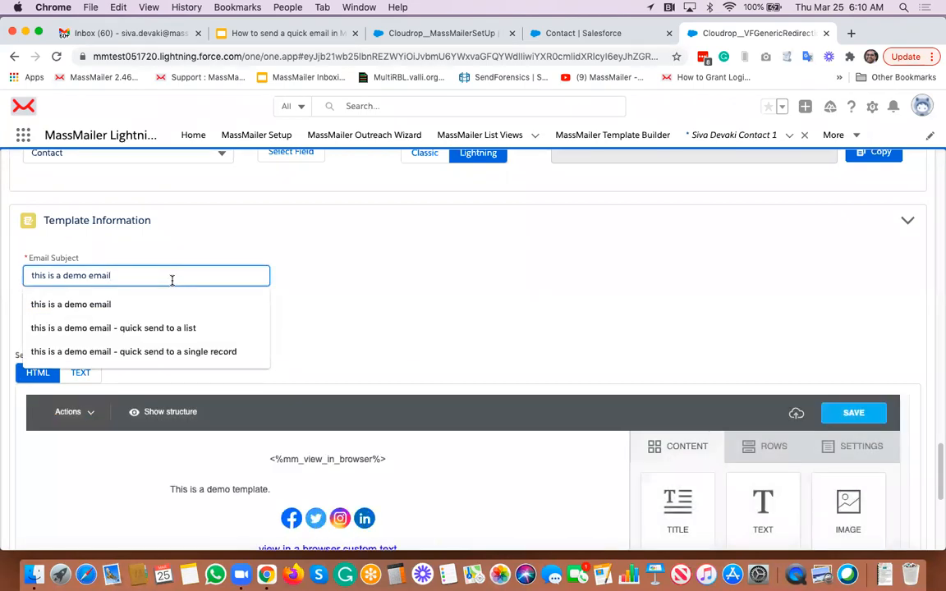
click(205, 352)
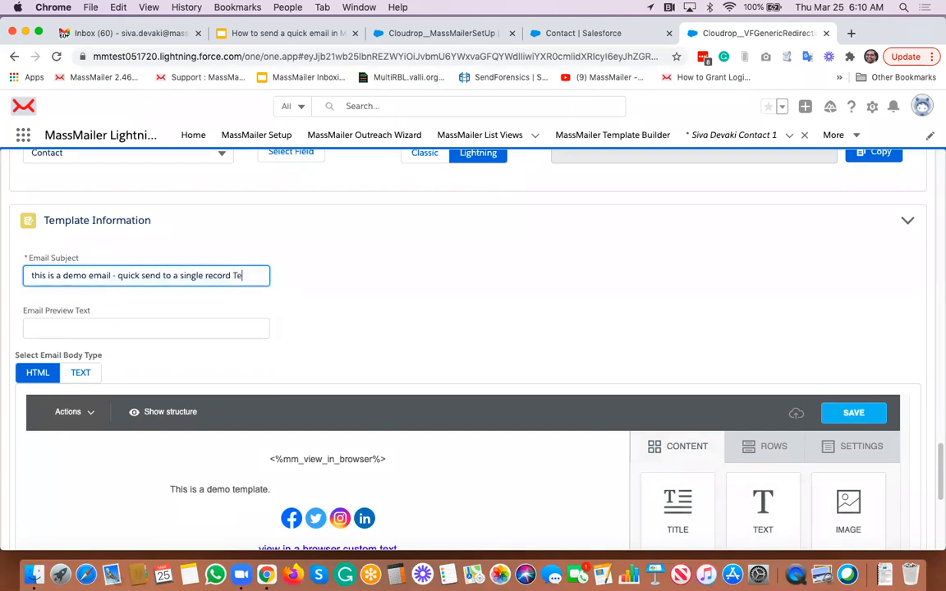
click(355, 277)
Add a "Dear" greeting line above "This is a demo template." in the email body, followed by a blank line.
scroll(469, 321, down, 3)
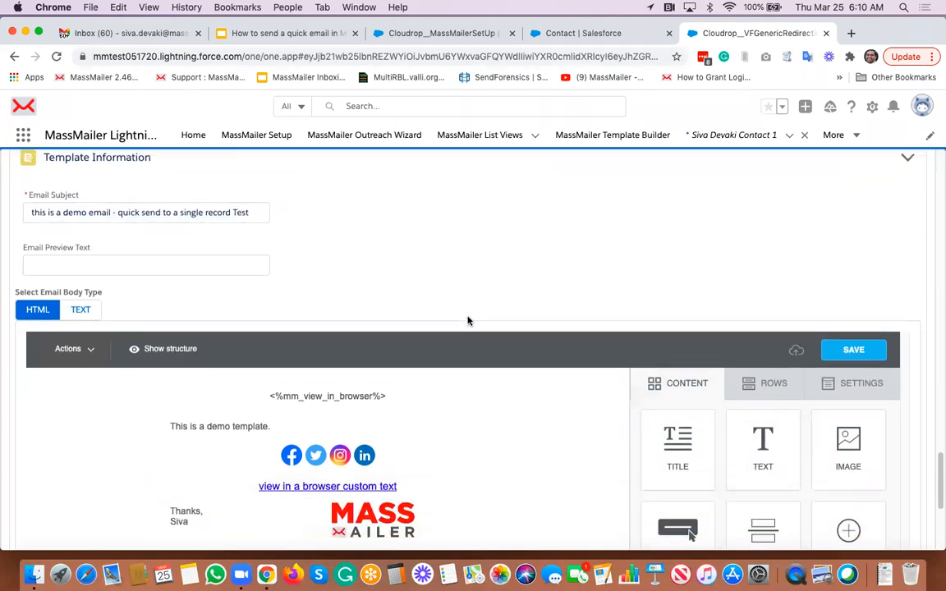
click(326, 388)
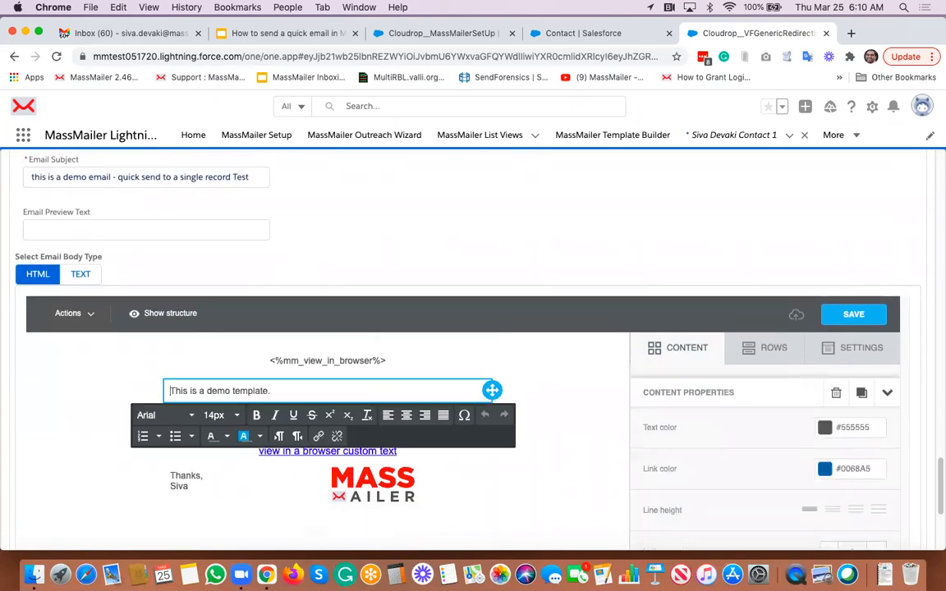
key(Return)
text(Dear)
key(Return)
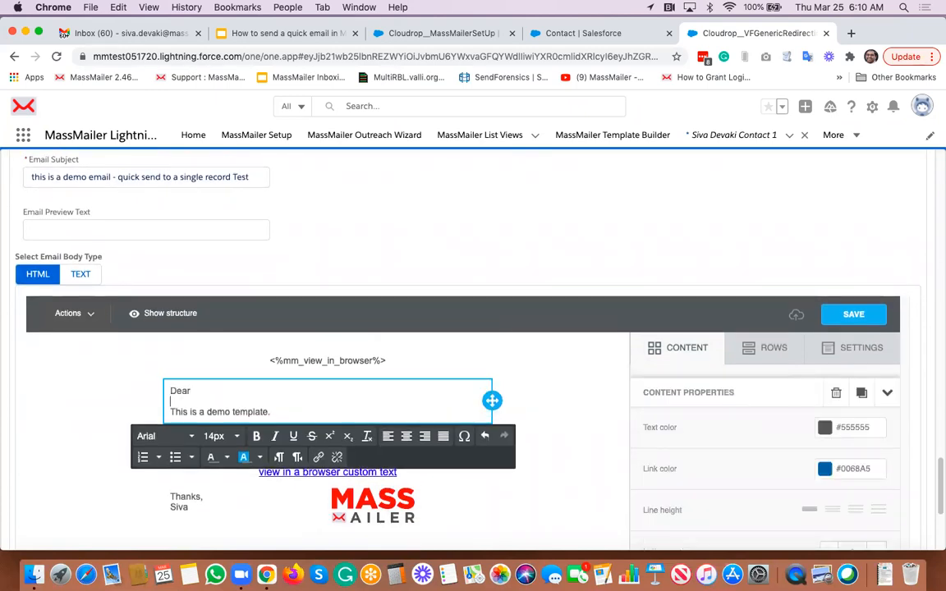
Generate the Lightning merge field for the Contact object's First Name and copy it.
scroll(422, 256, up, 5)
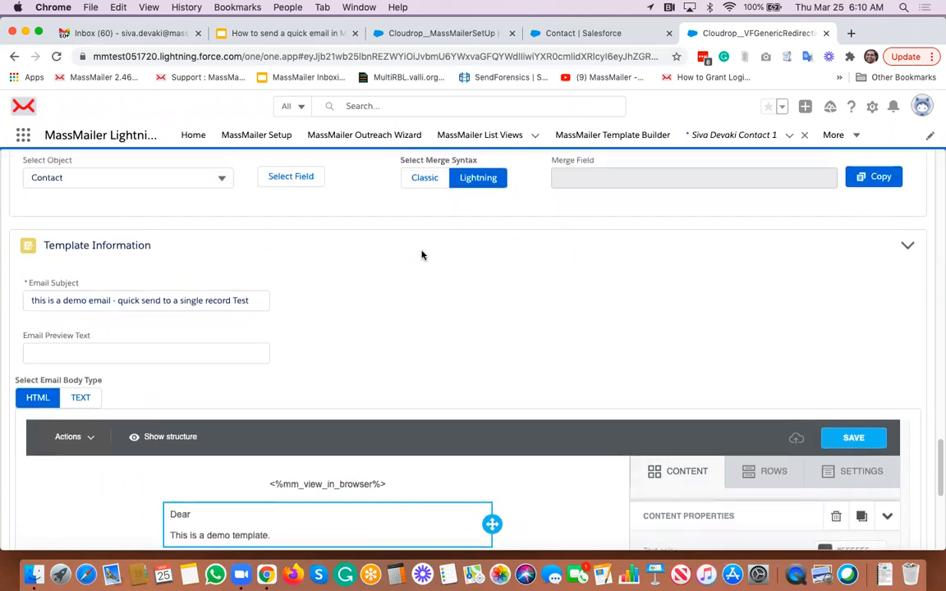
scroll(390, 254, down, 2)
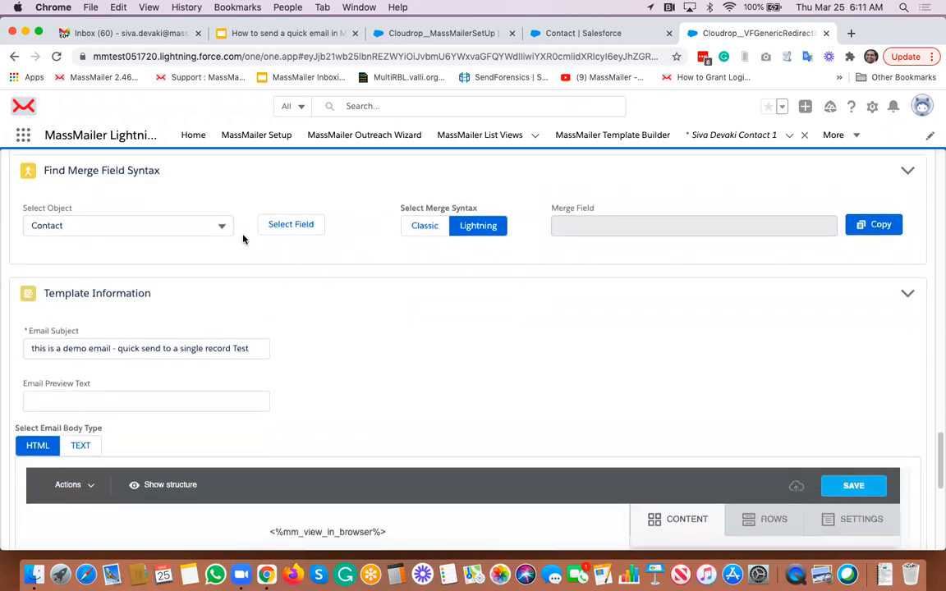
click(298, 226)
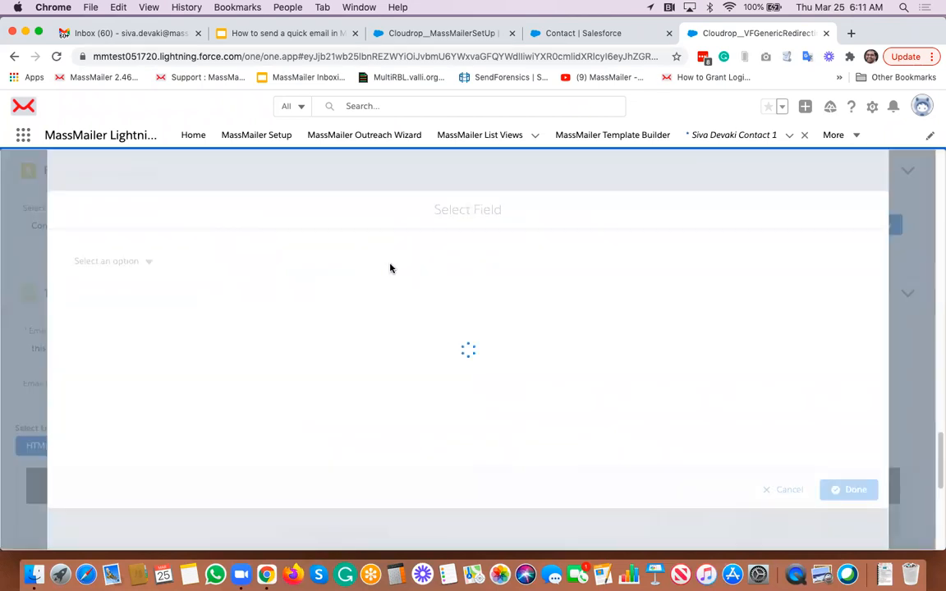
click(155, 263)
click(161, 281)
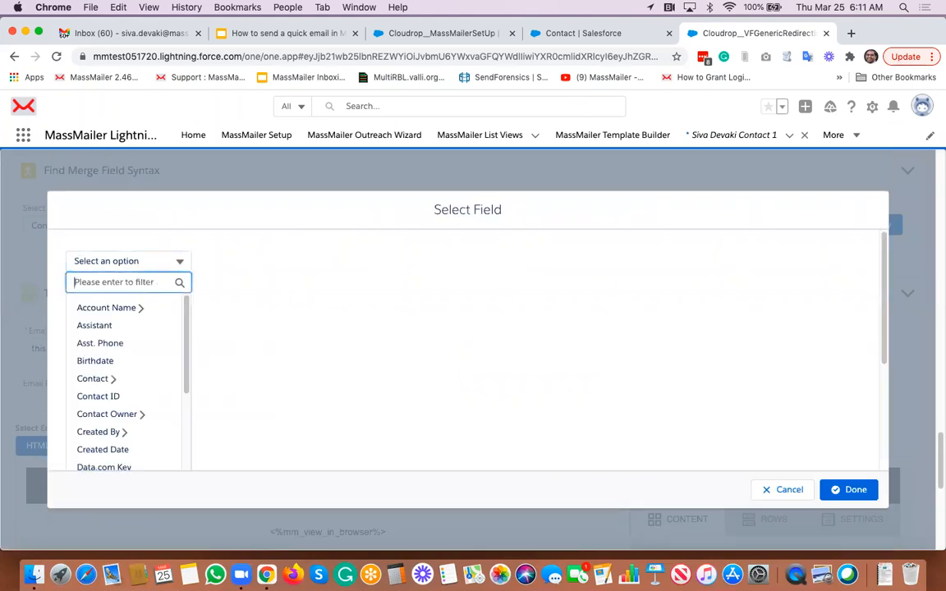
text(fir)
click(172, 307)
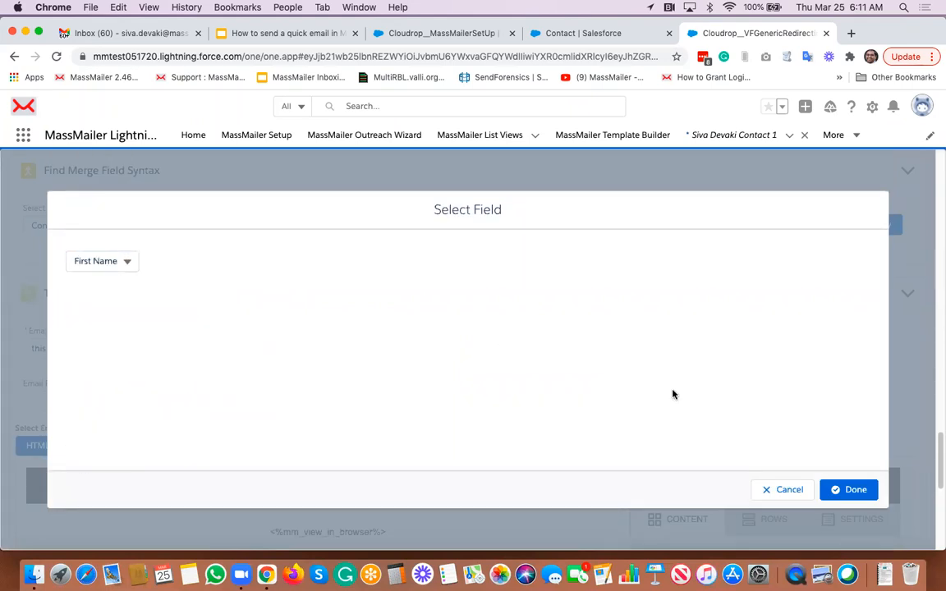
click(834, 490)
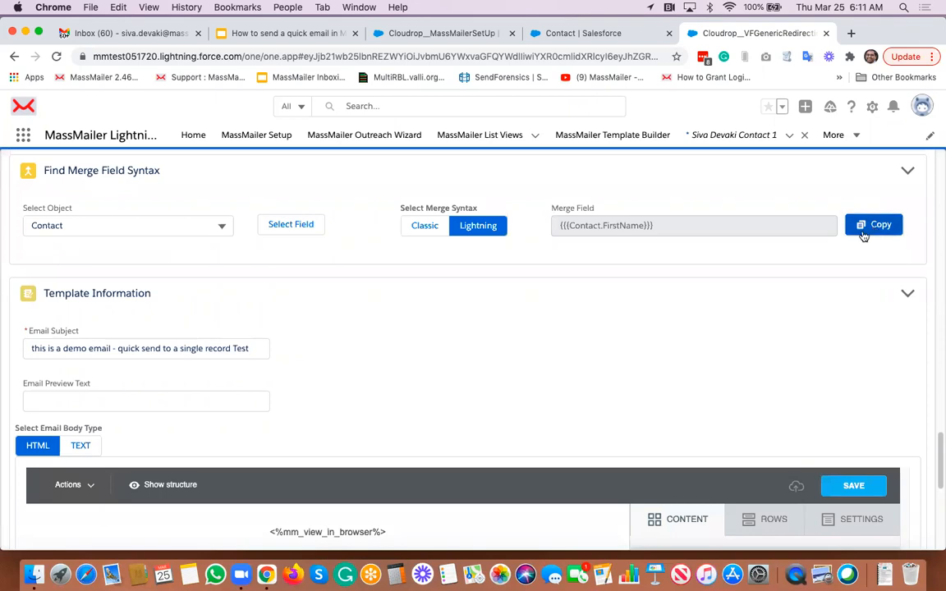
click(862, 230)
Insert the copied first name merge field after "Dear" in the email body and add a comma behind it.
scroll(459, 393, down, 5)
click(318, 357)
key(super+v)
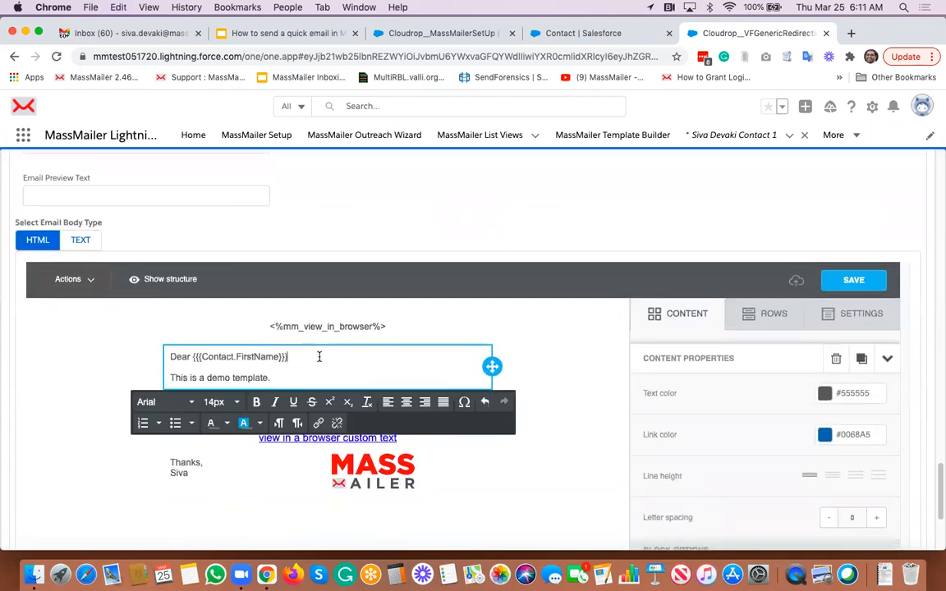
text(,)
click(612, 284)
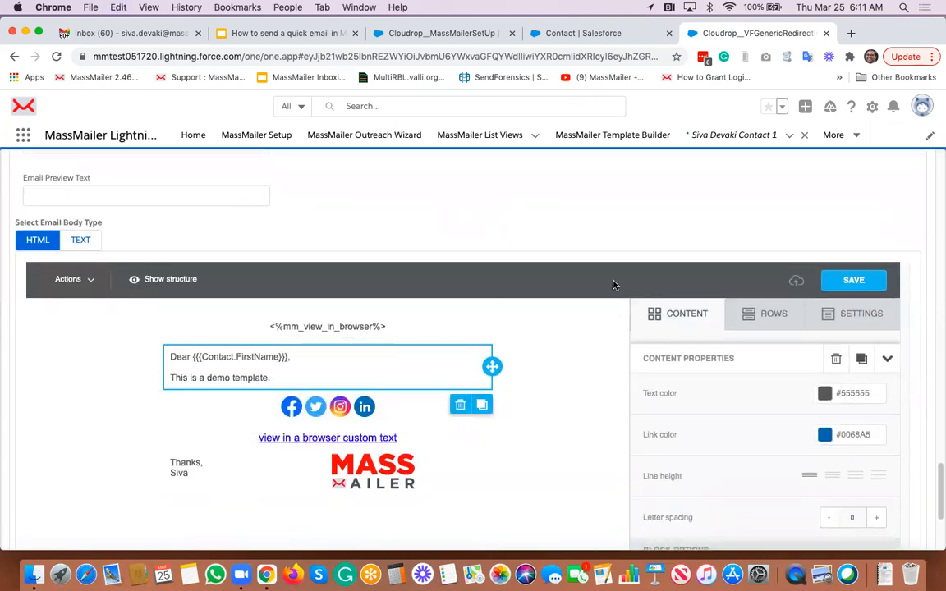
Save the edited email template and launch the outreach to the single contact, confirming the launch.
click(795, 281)
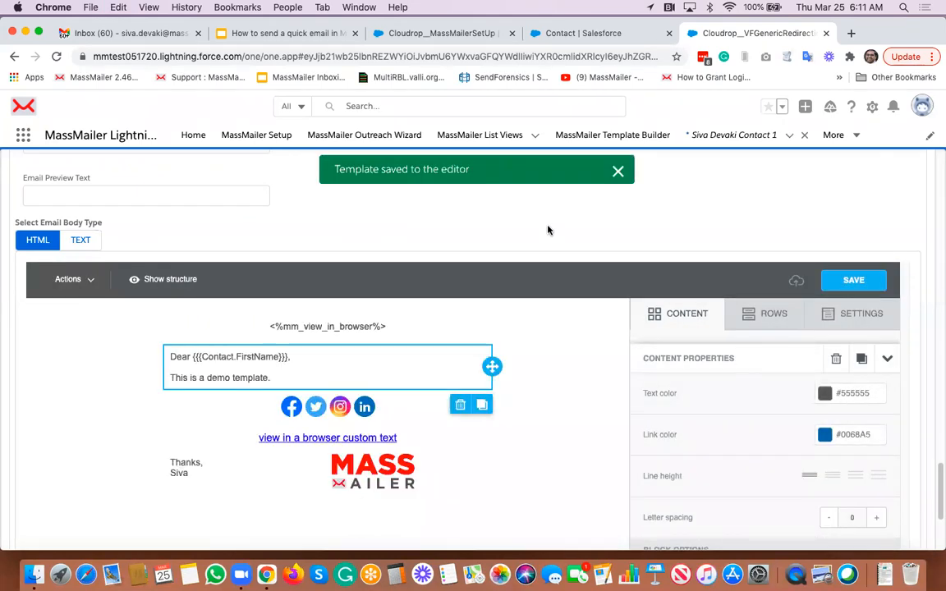
scroll(696, 345, down, 5)
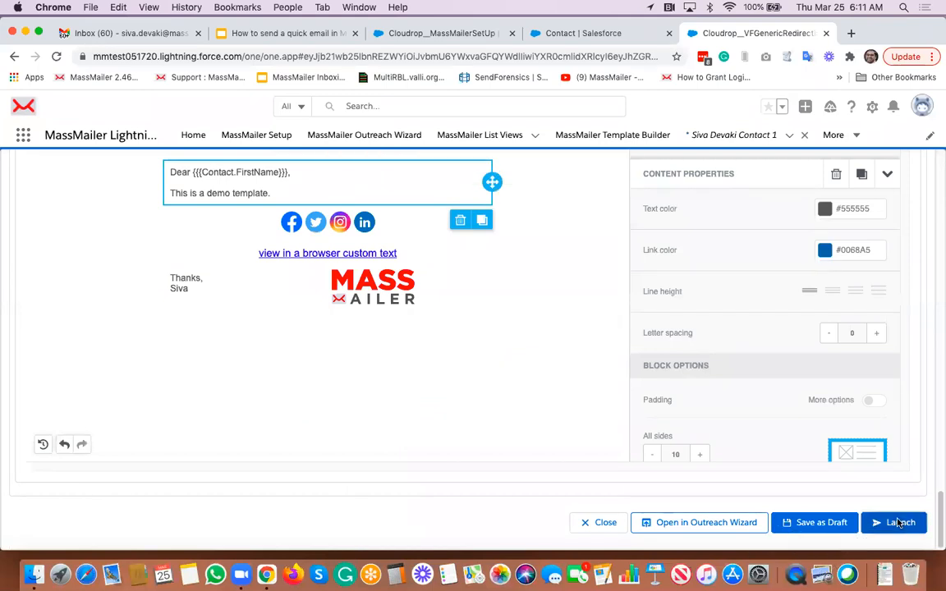
click(899, 523)
click(586, 144)
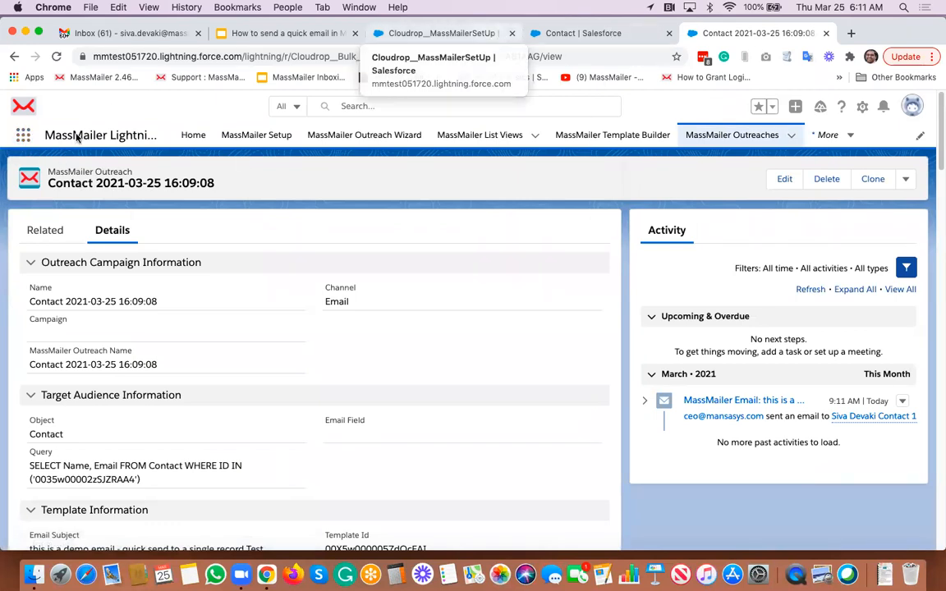
Switch to the Sales app and open its contacts list.
click(23, 134)
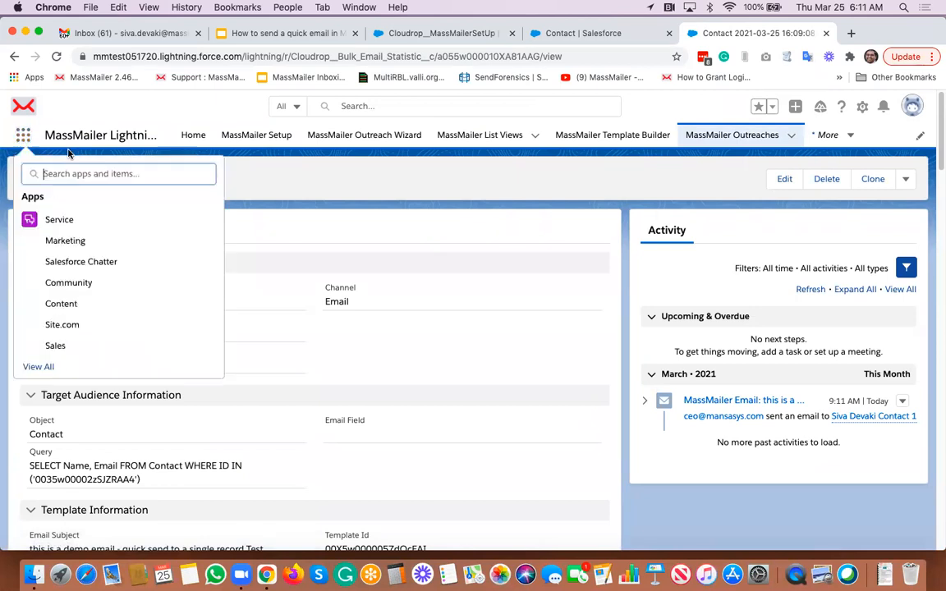
click(191, 343)
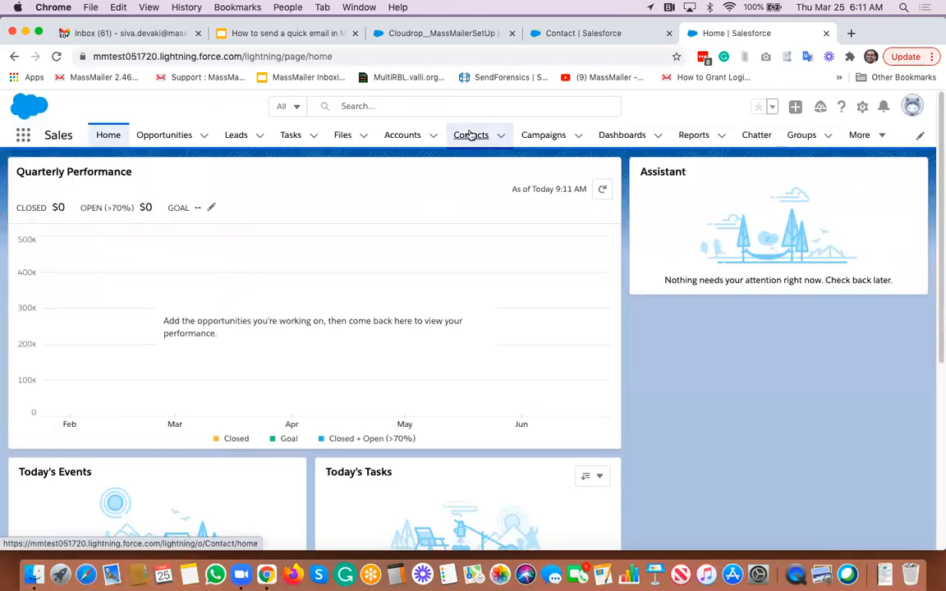
click(470, 134)
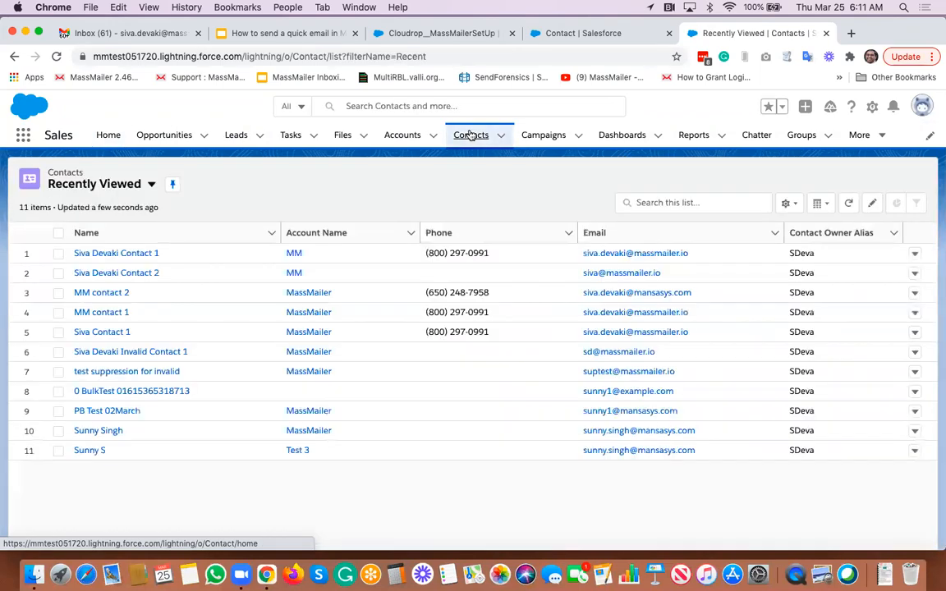
Display the recent contact list view named after the demo contacts' surname and start Quick Send Via MassMailer for that list.
click(152, 185)
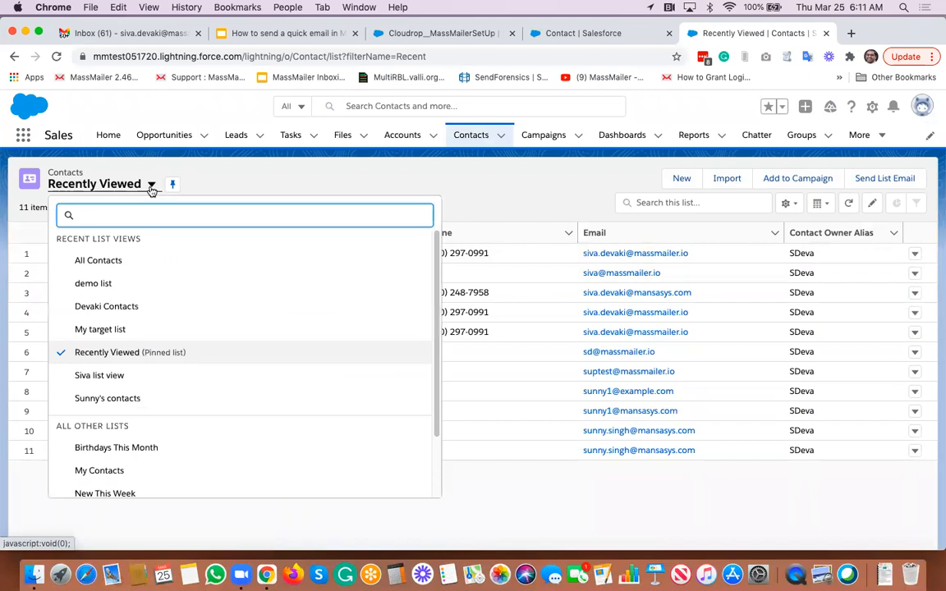
click(144, 307)
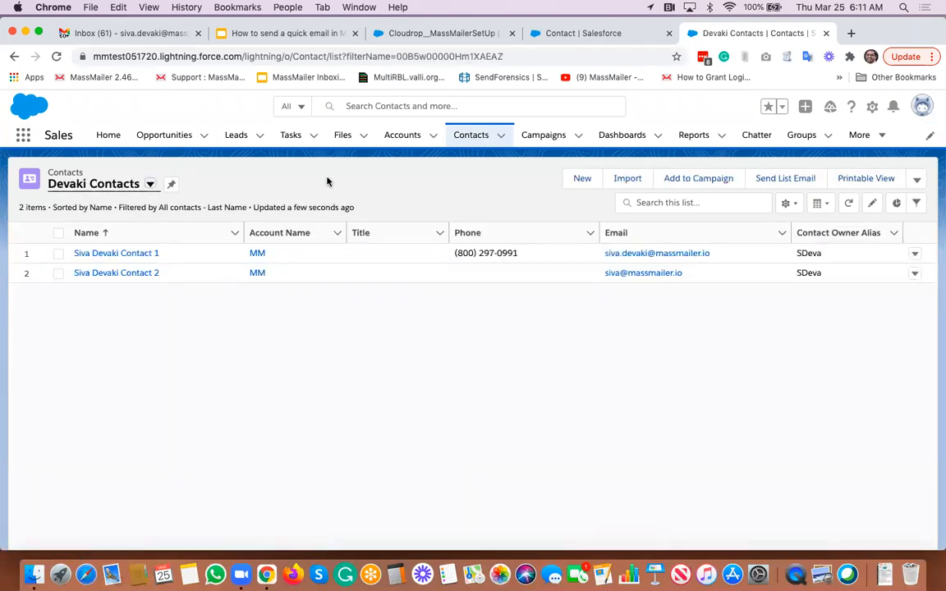
click(916, 180)
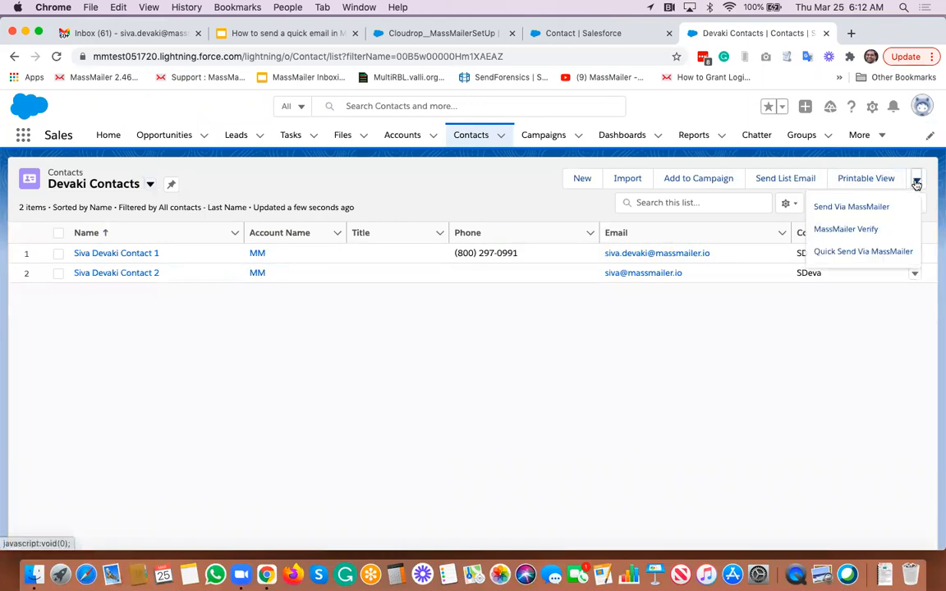
click(873, 253)
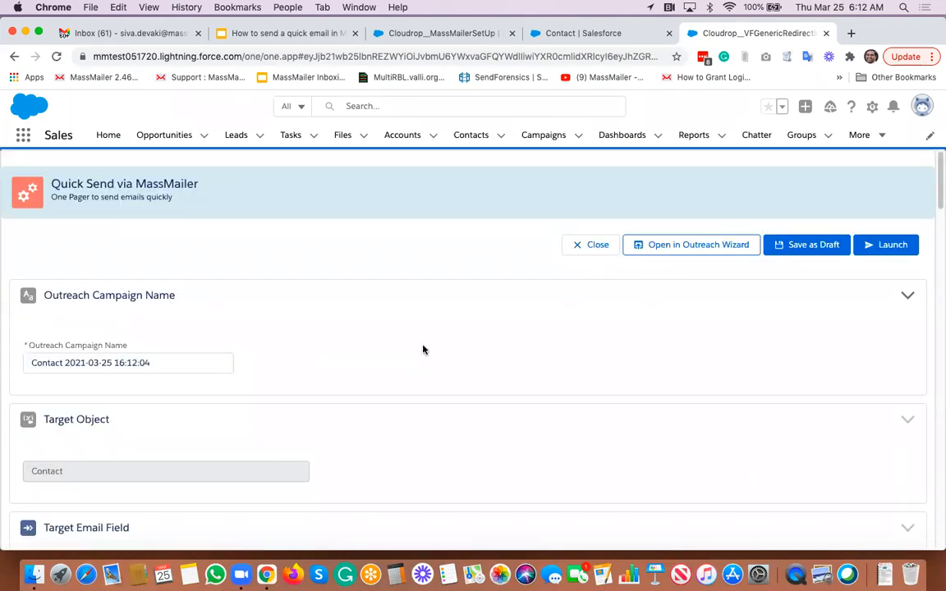
Choose "demo template" from the MassMailer folder as the template for the list's quick send email.
scroll(423, 350, down, 10)
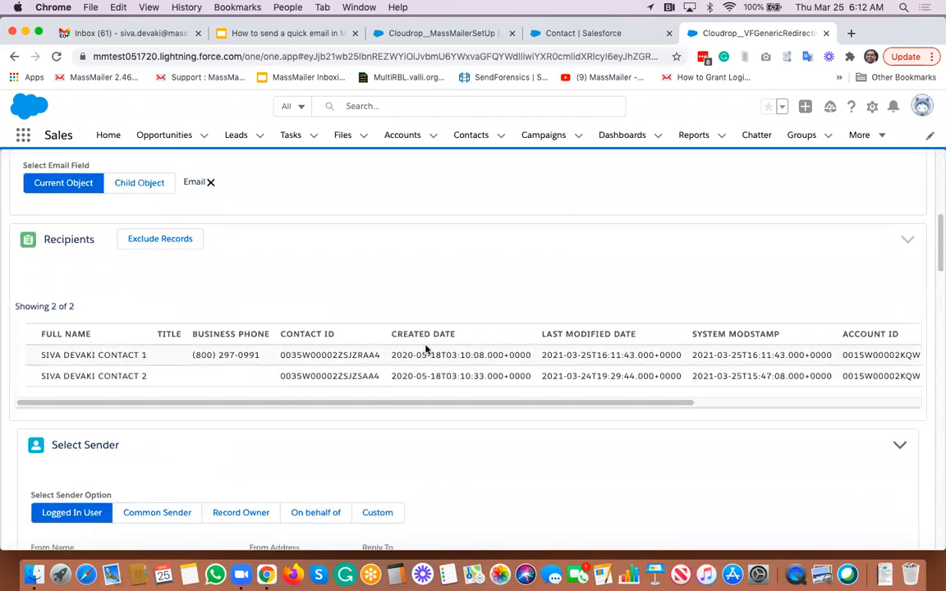
scroll(425, 350, down, 10)
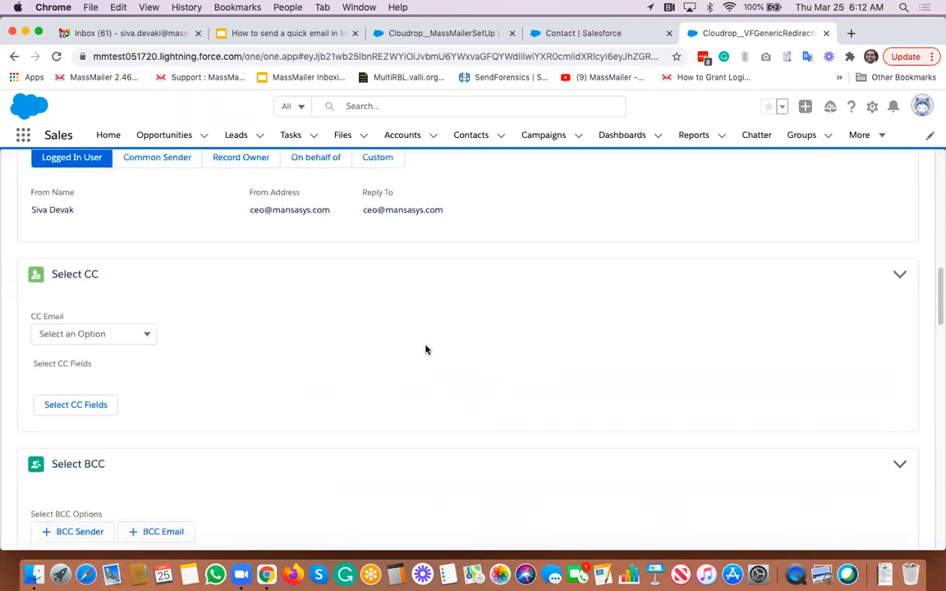
scroll(426, 350, down, 10)
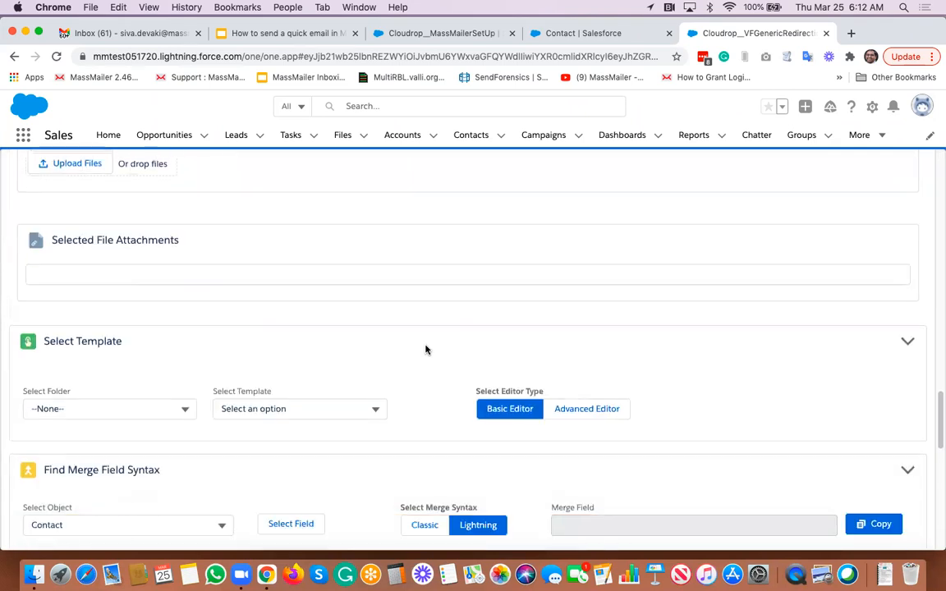
scroll(317, 348, down, 5)
scroll(317, 348, up, 2)
scroll(317, 348, up, 2)
click(124, 249)
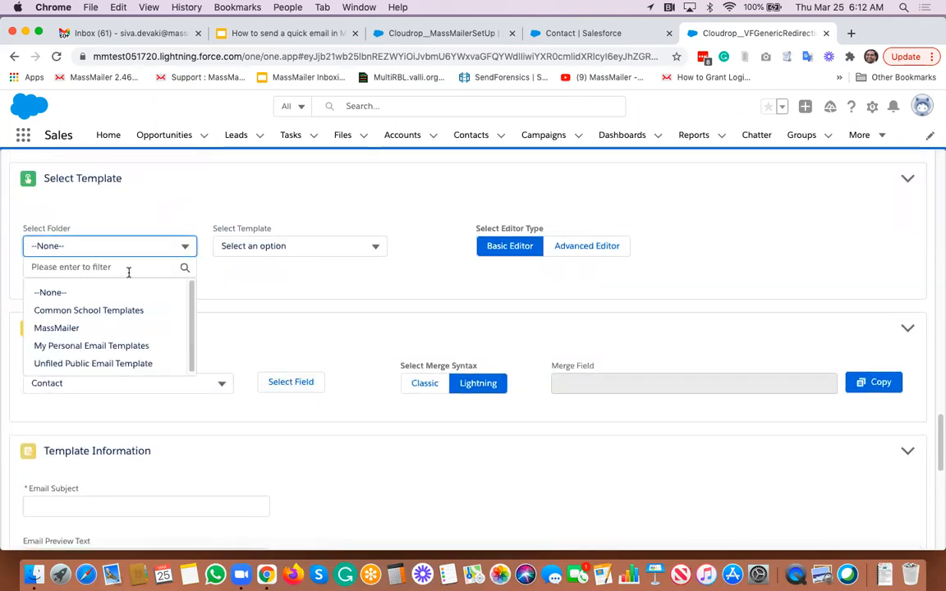
click(102, 328)
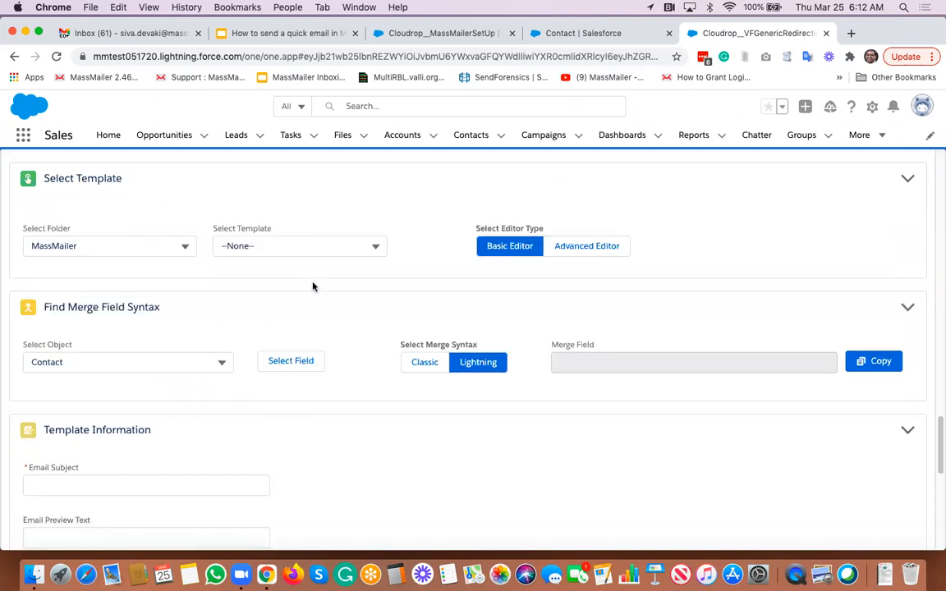
click(310, 248)
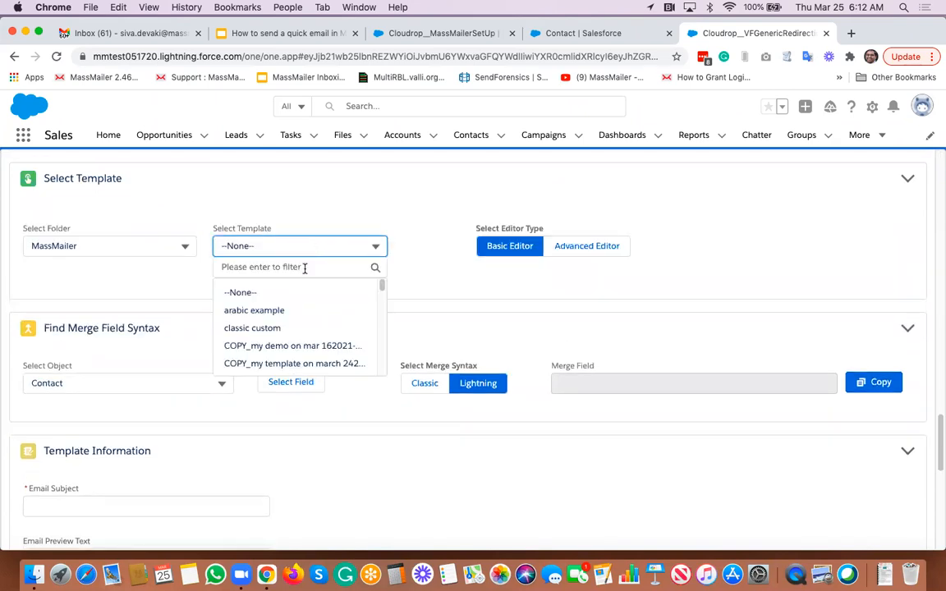
click(305, 267)
text(demo)
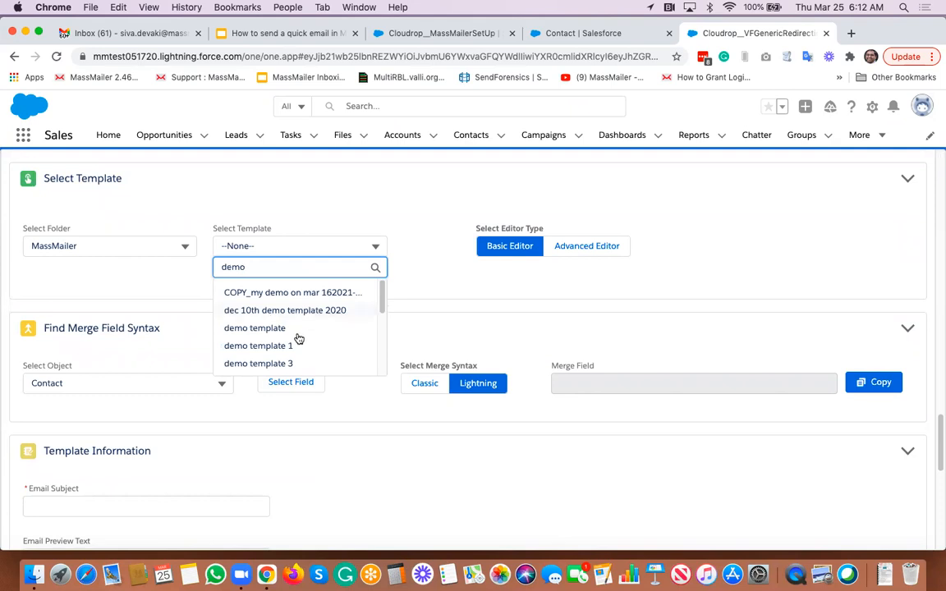
click(297, 330)
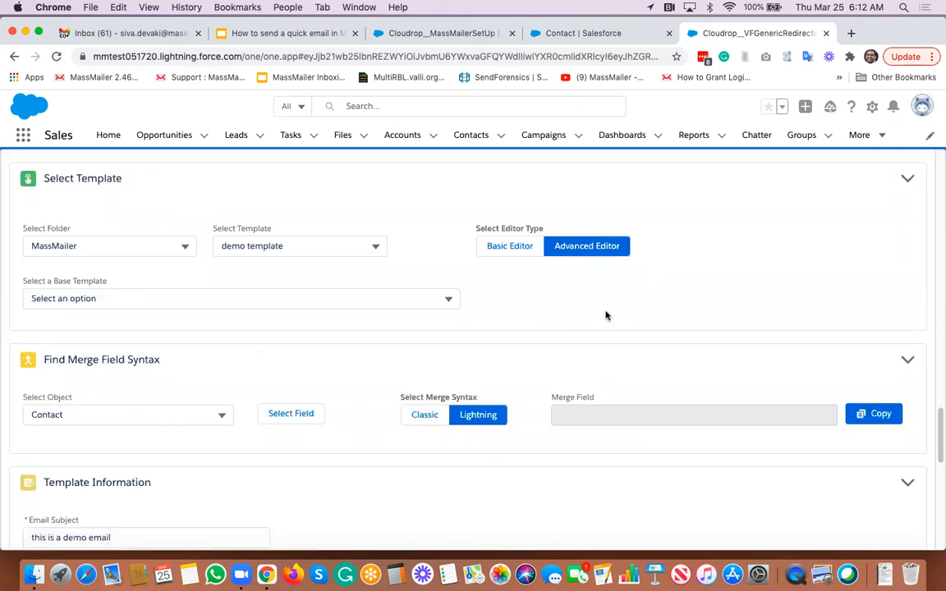
Set the email subject to "this is a demo email - quick send to a list Test".
scroll(606, 315, down, 5)
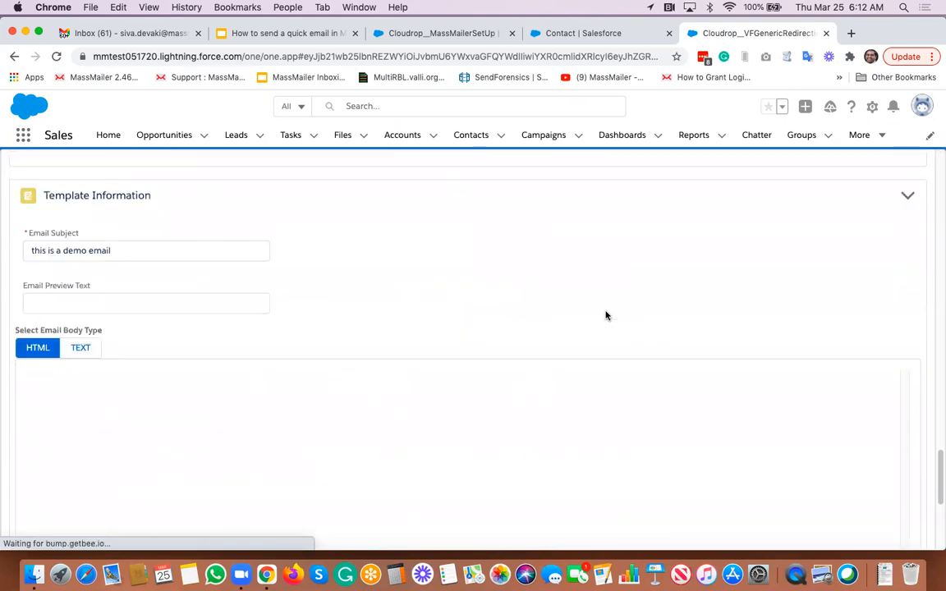
click(249, 253)
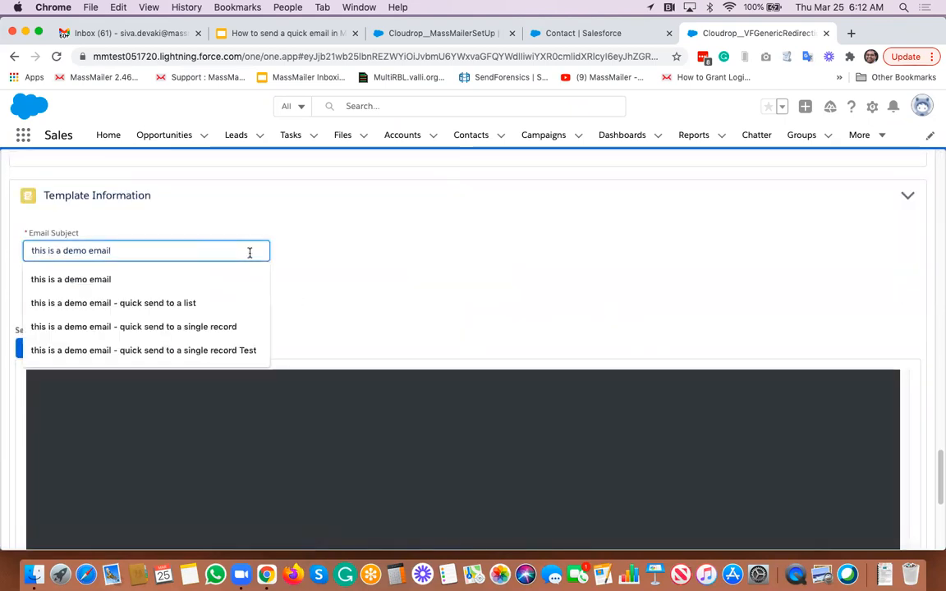
key(Down)
key(Down)
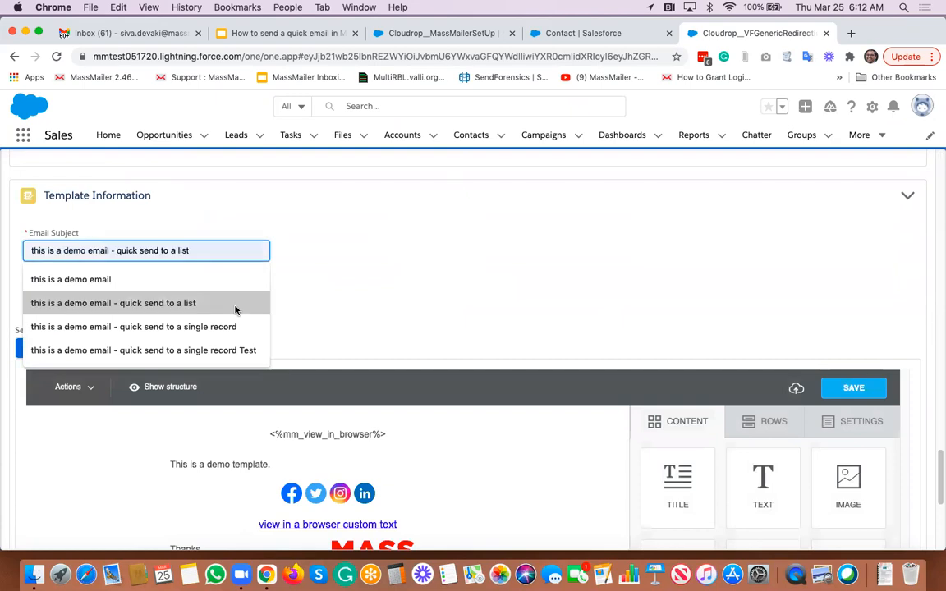
key(Return)
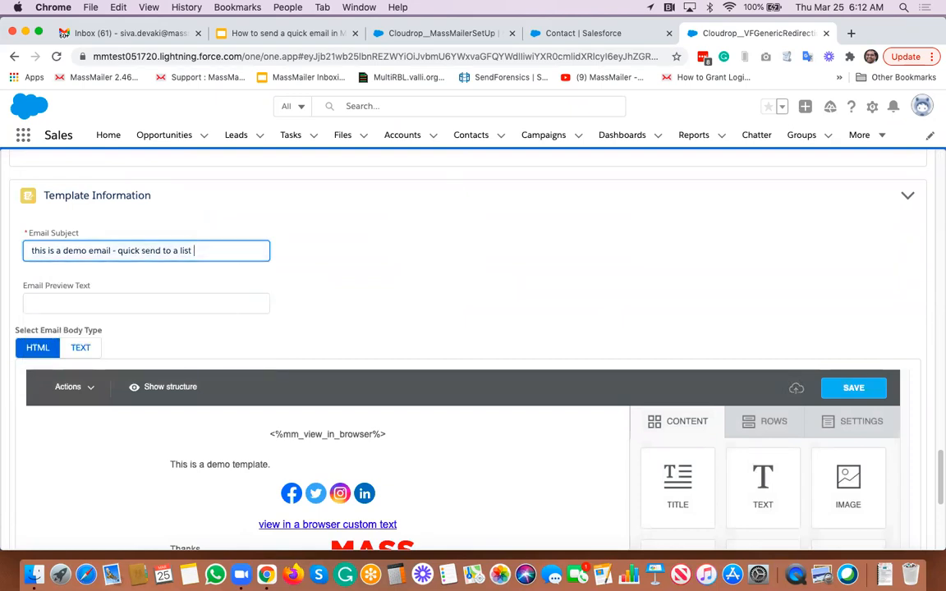
click(414, 266)
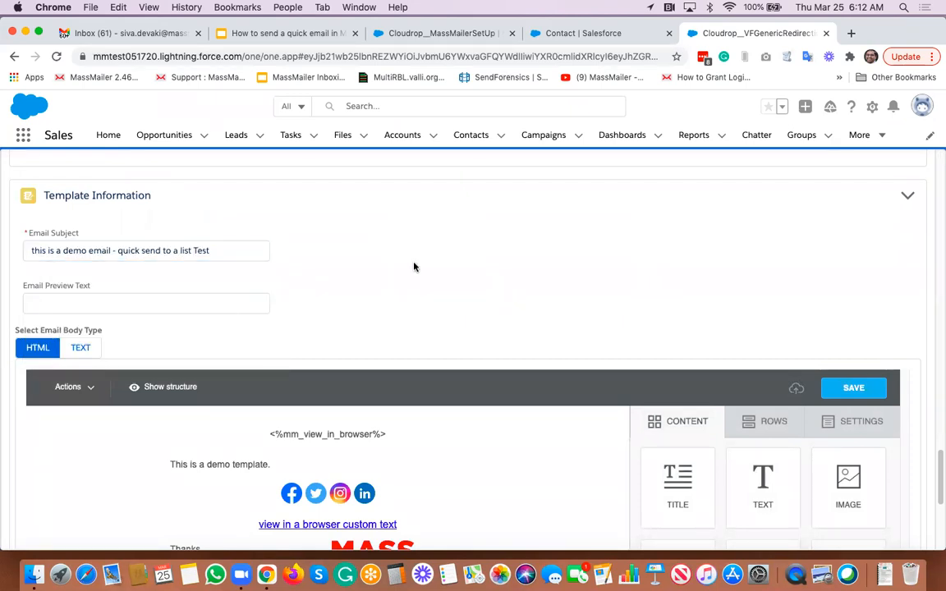
Save the template in the editor and launch the outreach to the whole contact list, confirming the launch.
click(851, 389)
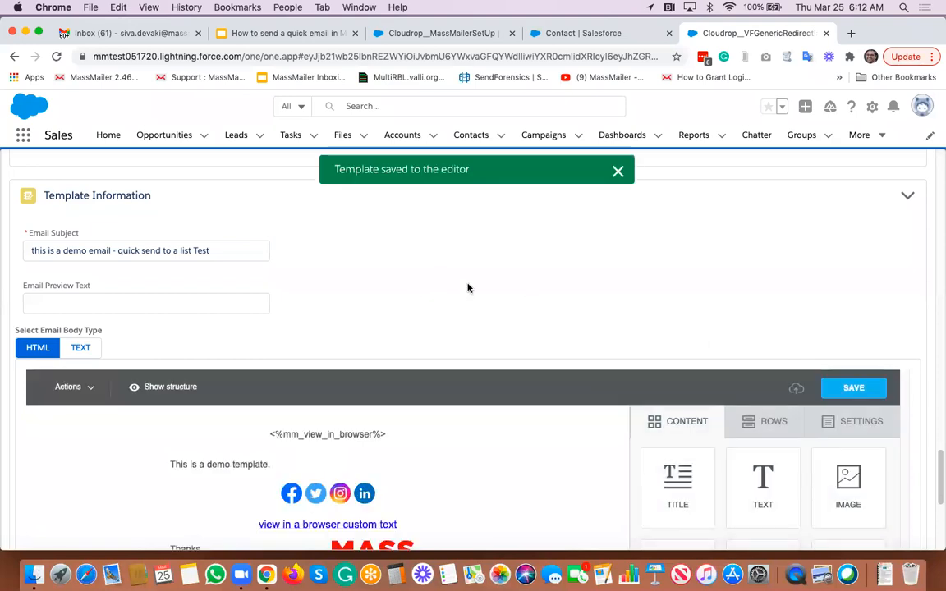
scroll(468, 288, down, 5)
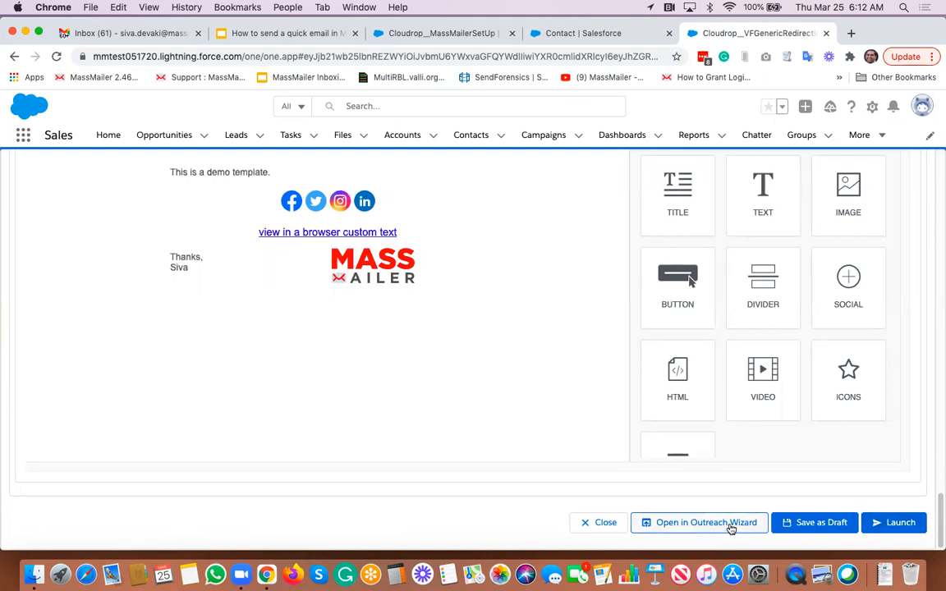
click(896, 523)
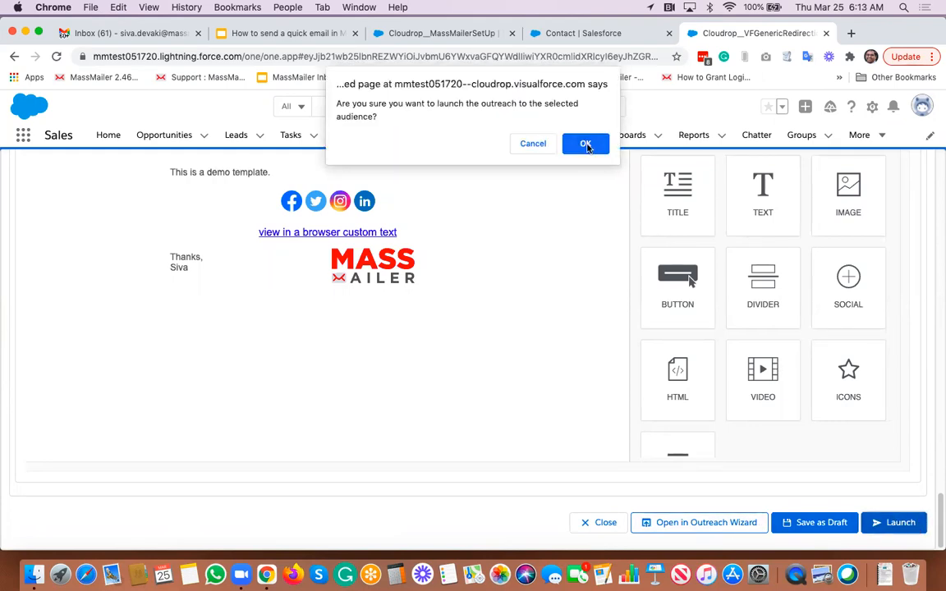
click(585, 144)
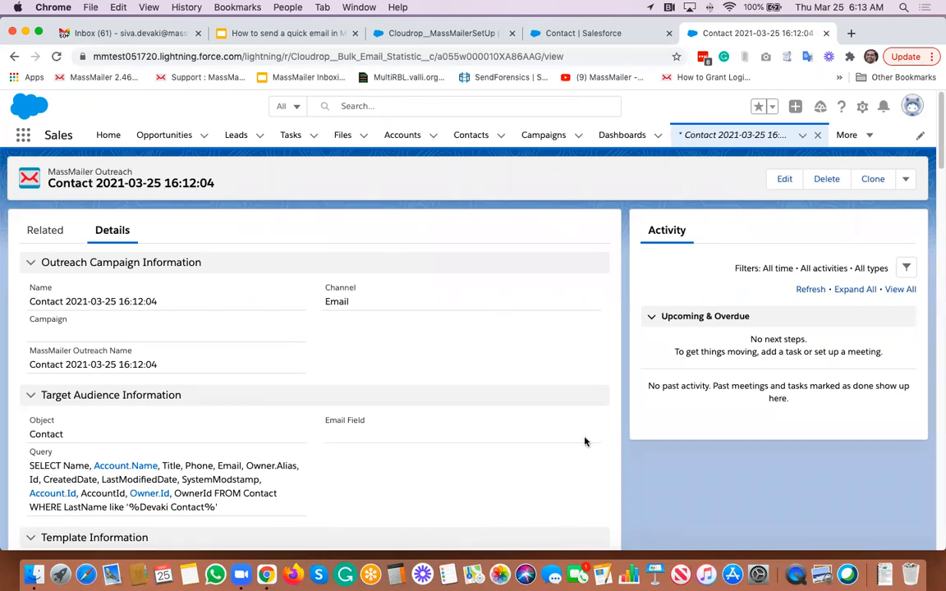
Switch to the Google Slides deck "How to send a quick email in MassMailer in one step?" and present the Summary and "We are here to help!" slides.
click(288, 34)
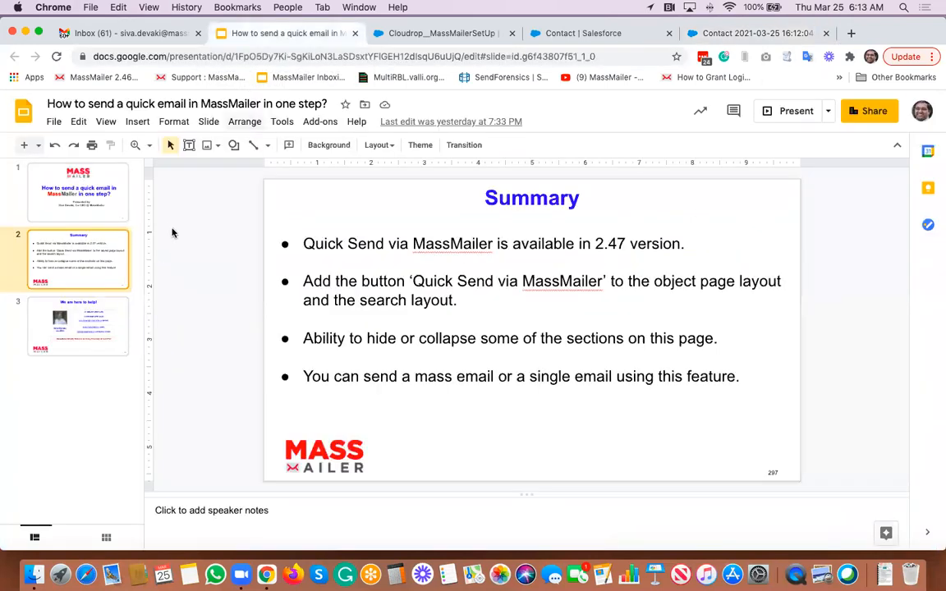
click(105, 121)
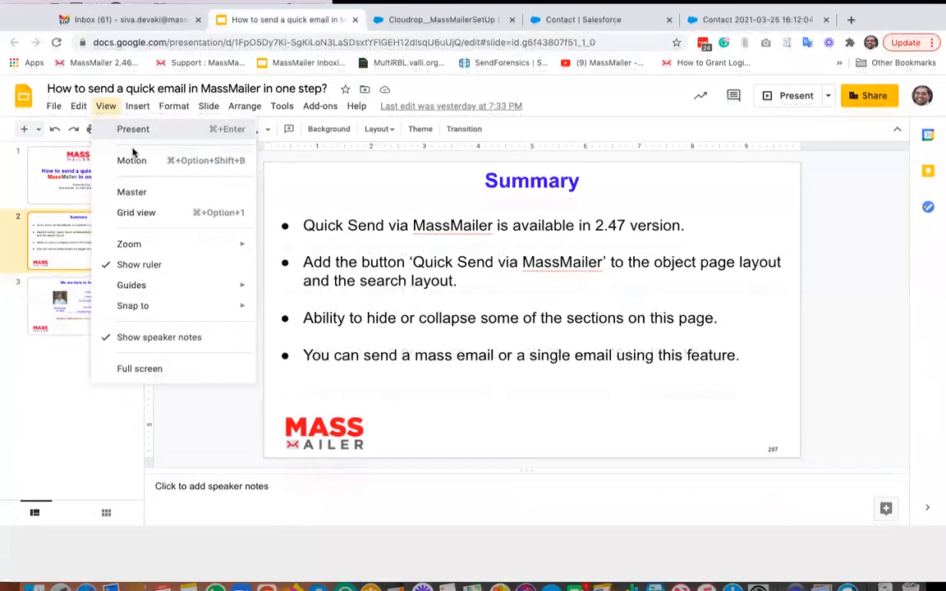
click(133, 148)
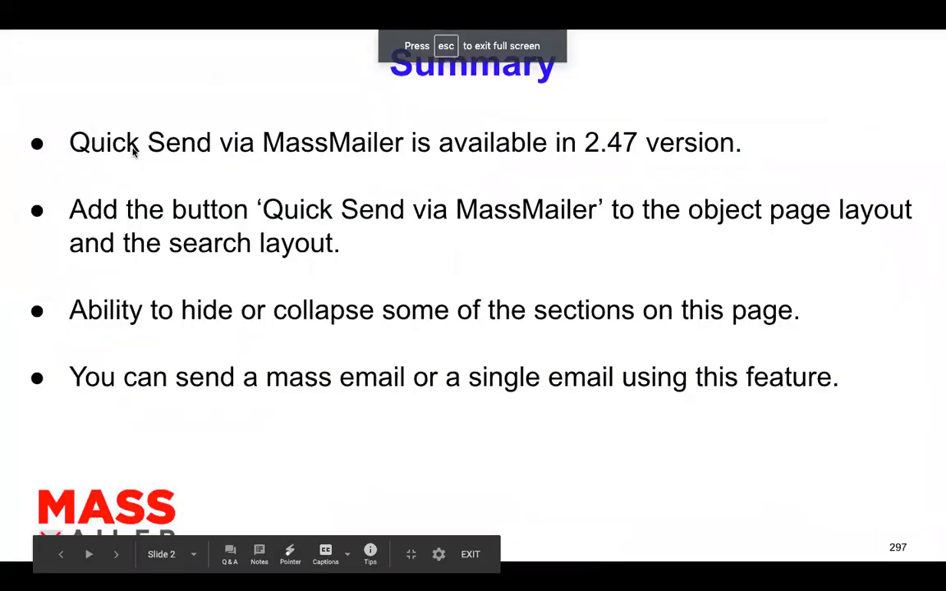
click(134, 153)
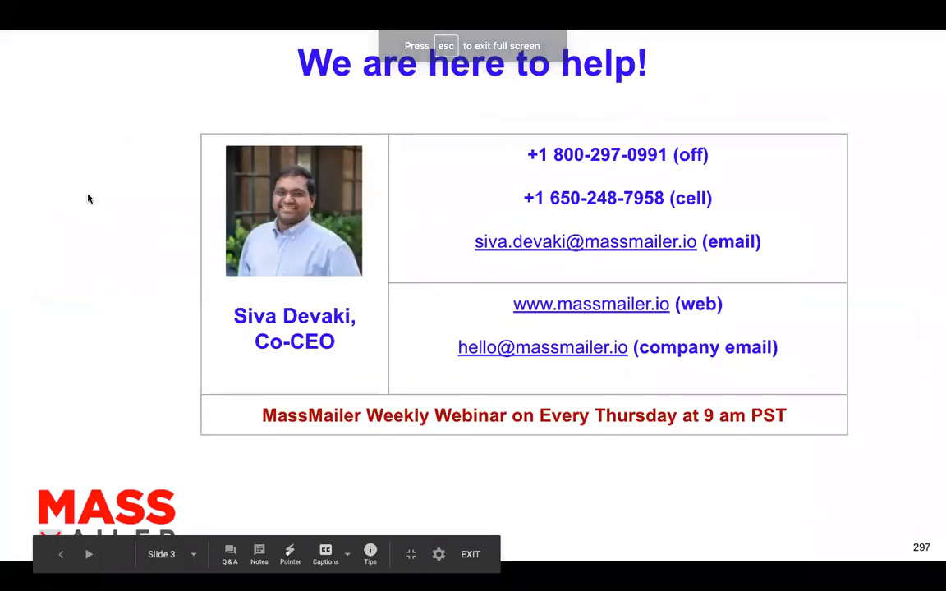